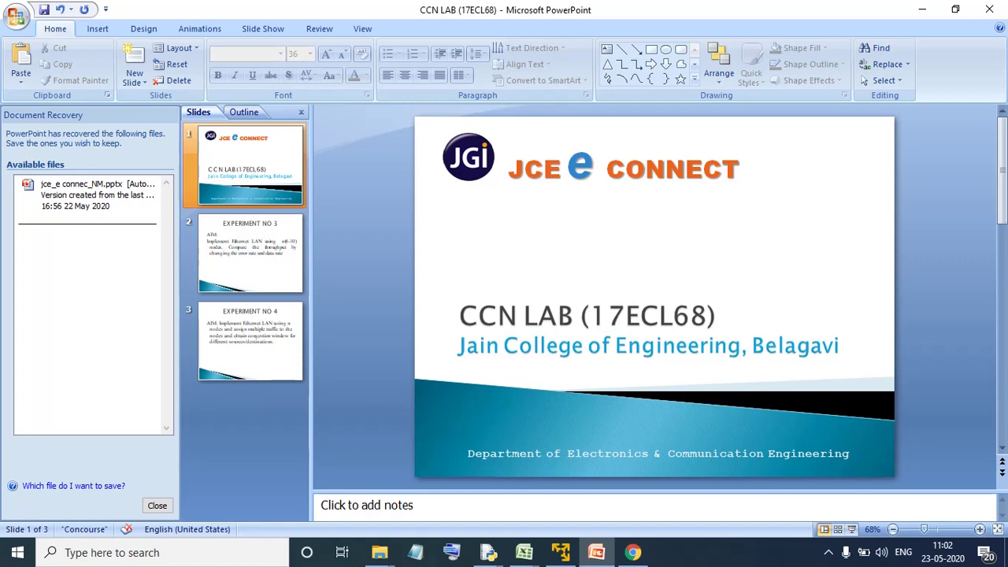
# Read through the slides for the aims of Experiment No 3 and Experiment No 4
pyautogui.scroll(-1, 629, 194)
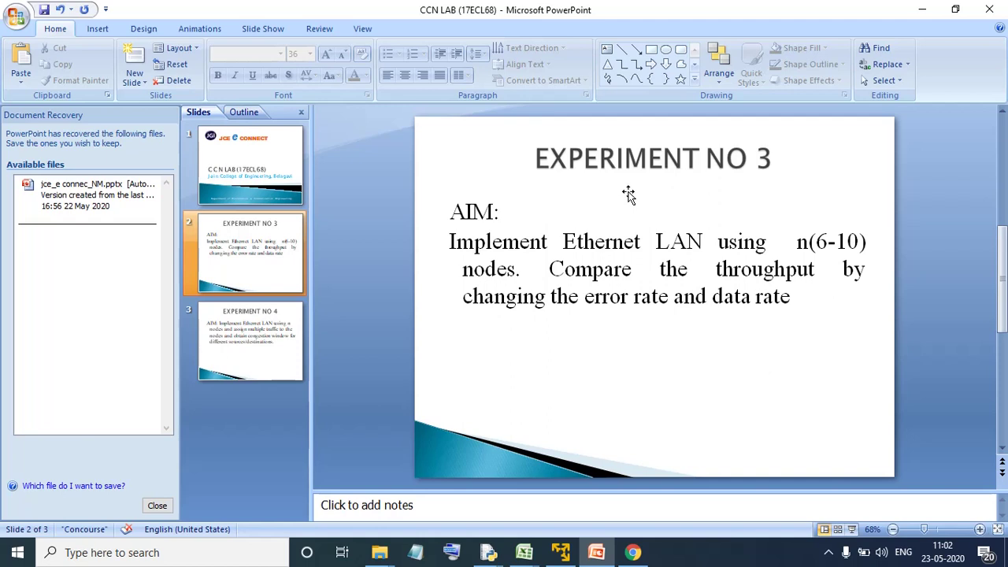
pyautogui.scroll(-2, 629, 194)
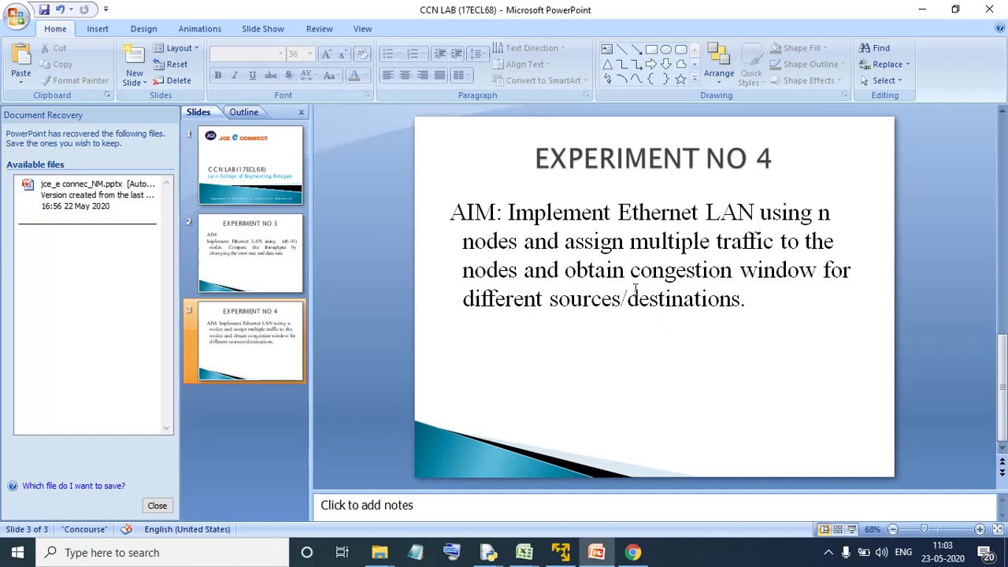
pyautogui.scroll(1, 635, 290)
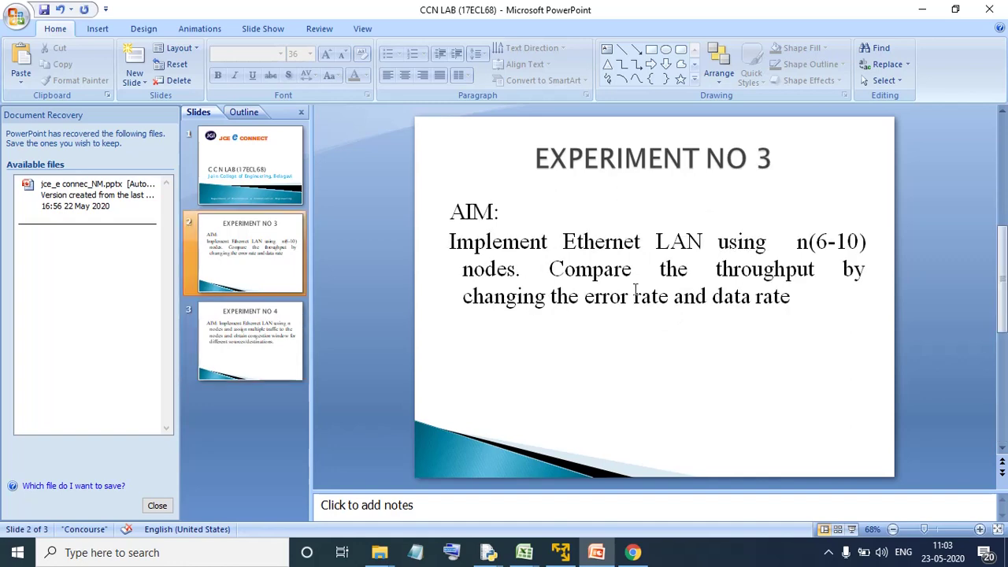
pyautogui.scroll(-1, 635, 290)
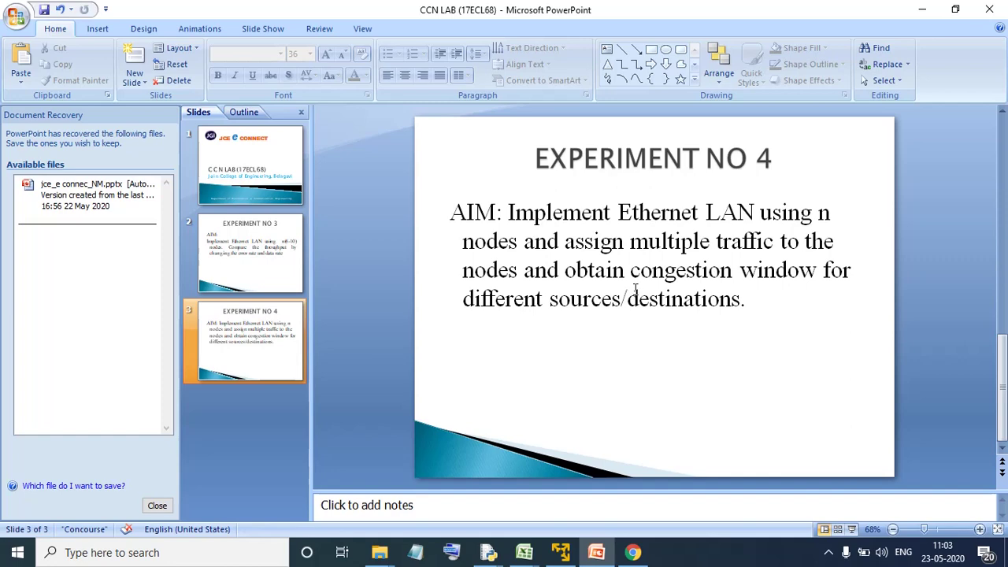
pyautogui.scroll(1, 635, 289)
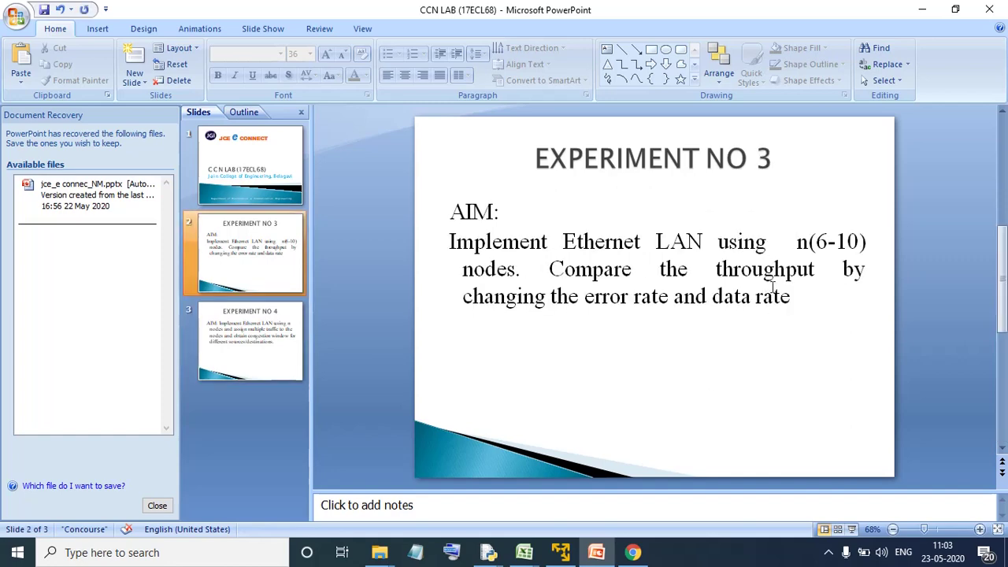
pyautogui.scroll(-1, 741, 316)
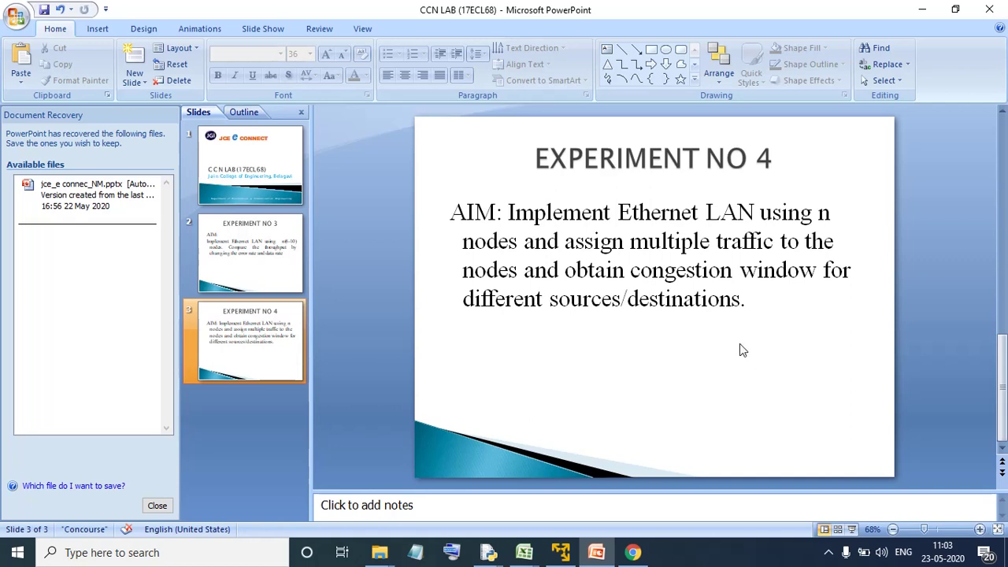
# Switch to the Fedora virtual machine in VMware and place six hosts in NCTUns, three on the sender side and three on the receiver side
pyautogui.click(560, 556)
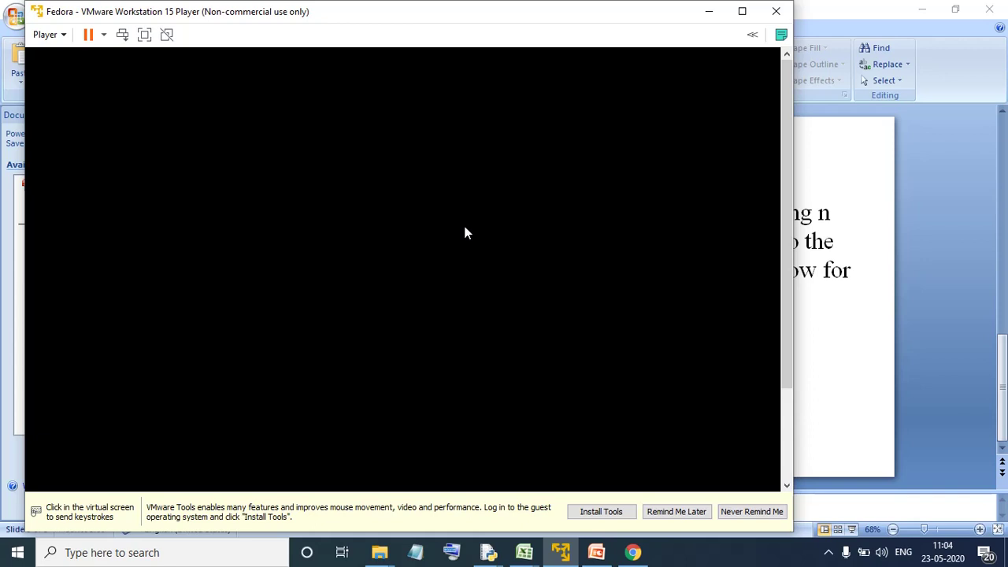
pyautogui.click(565, 224)
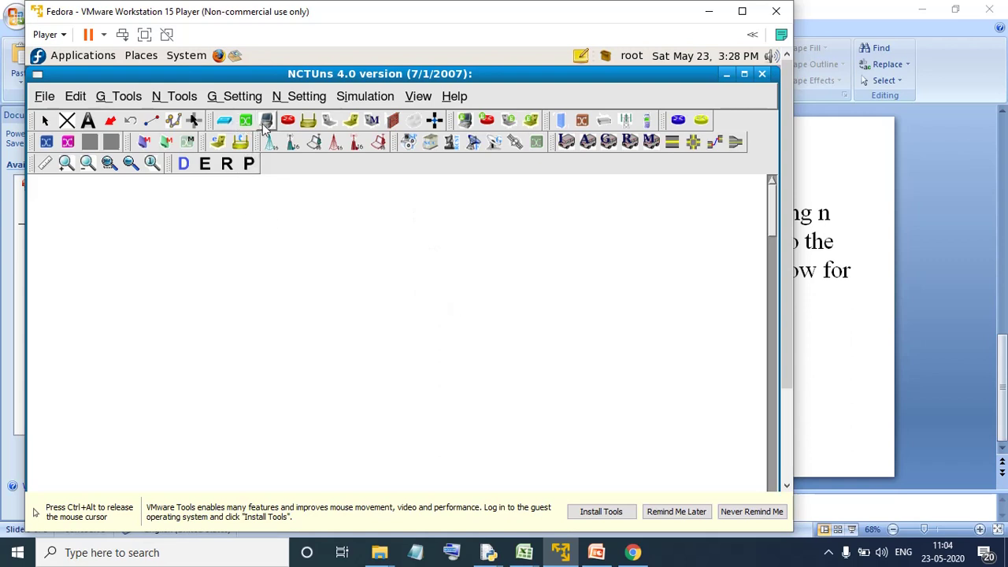
pyautogui.click(268, 273)
pyautogui.click(283, 368)
pyautogui.click(297, 444)
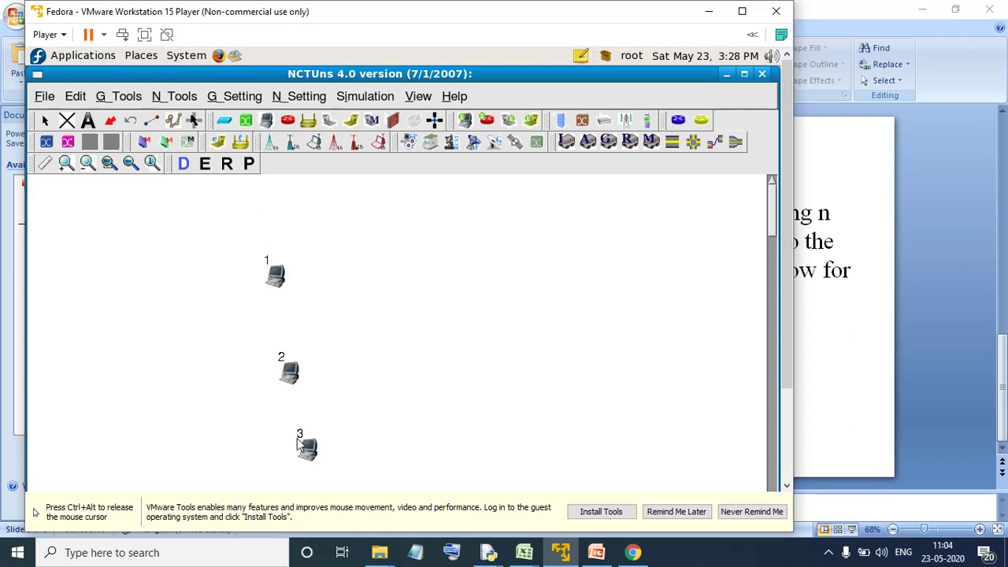
pyautogui.click(517, 270)
pyautogui.click(526, 343)
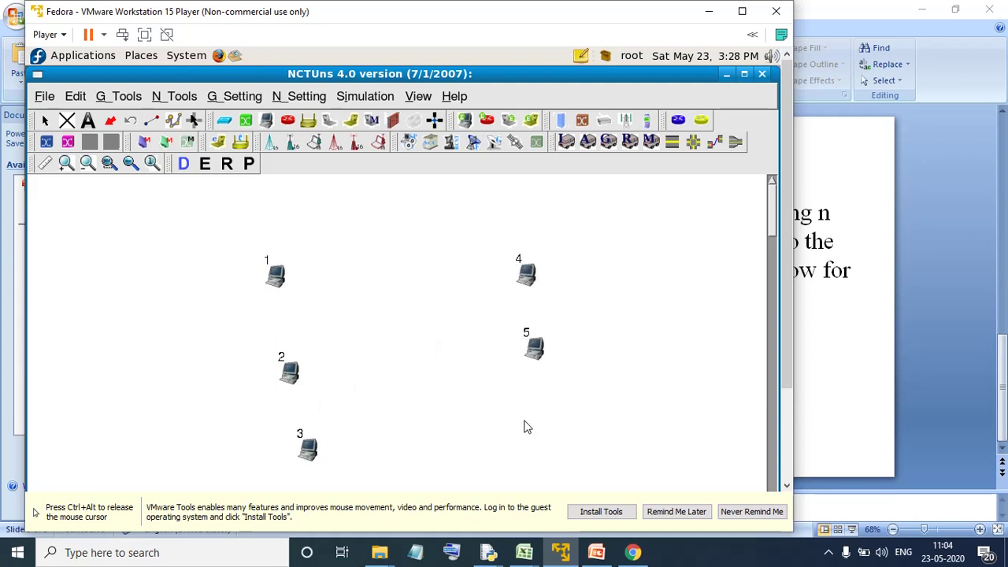
pyautogui.click(527, 425)
# Place two hubs between the host groups and one switch above the hubs
pyautogui.click(364, 354)
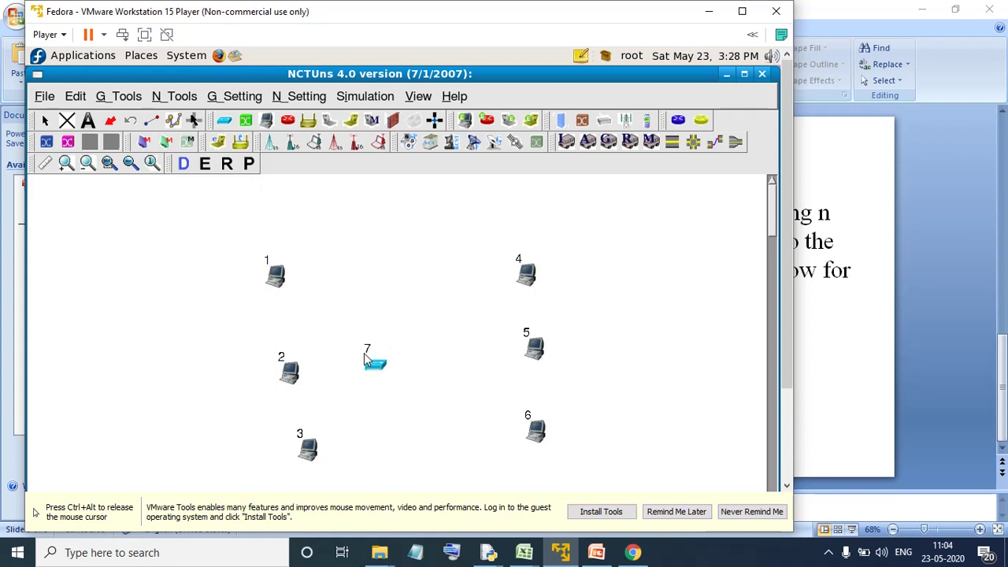
pyautogui.click(466, 355)
pyautogui.click(246, 123)
pyautogui.click(416, 261)
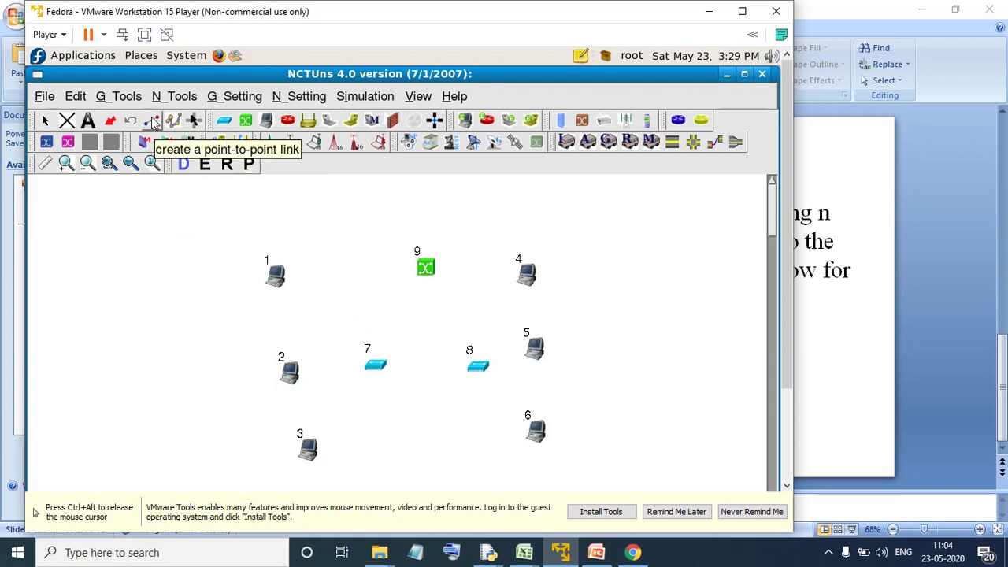
# Create point-to-point links from hosts 1, 2 and 3 to hub 7, hosts 4, 5 and 6 to hub 8, and switch 9 to both hubs
pyautogui.moveTo(276, 276); pyautogui.dragTo(380, 374)
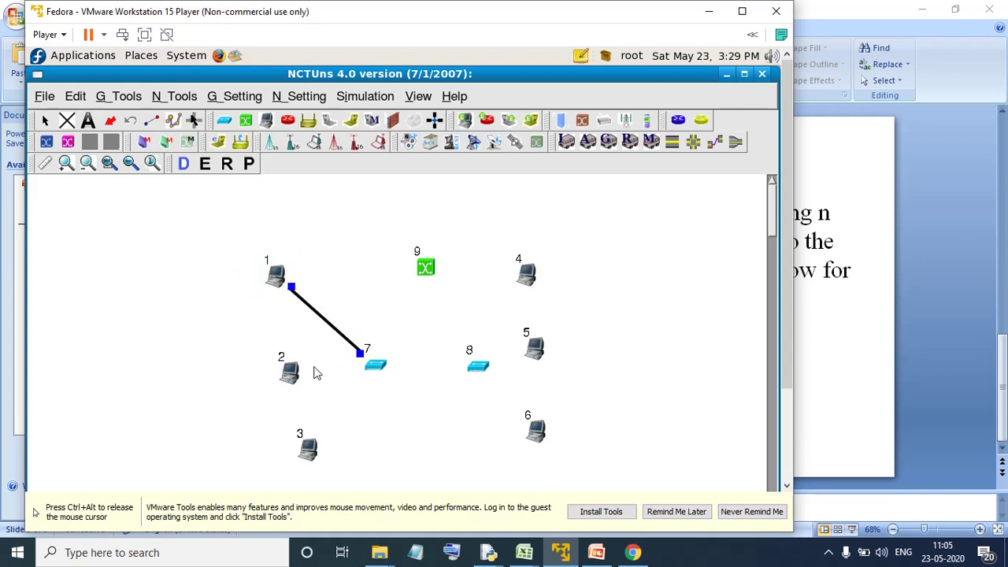
pyautogui.moveTo(293, 375); pyautogui.dragTo(364, 375)
pyautogui.moveTo(307, 451); pyautogui.dragTo(369, 369)
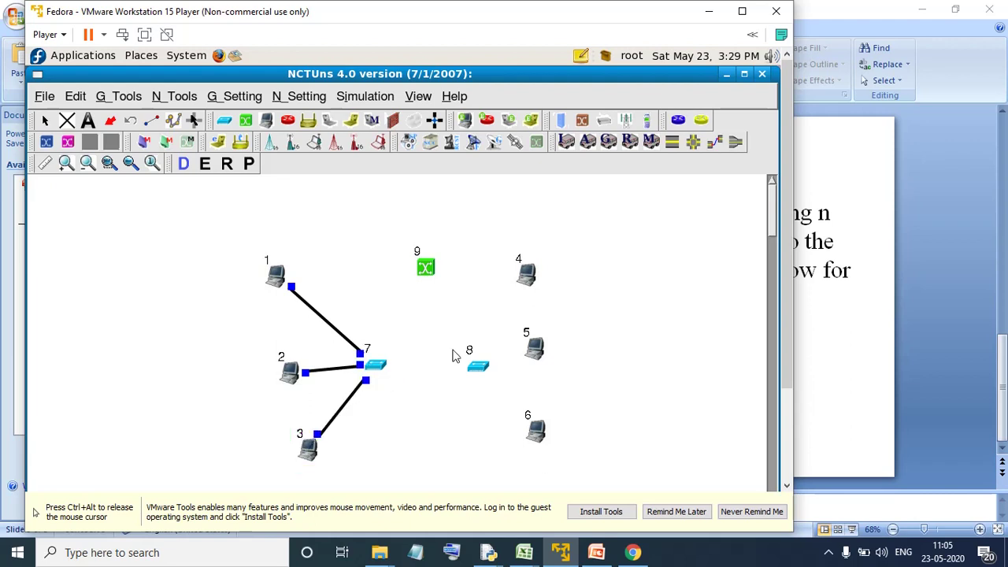
pyautogui.moveTo(528, 283); pyautogui.dragTo(479, 364)
pyautogui.moveTo(536, 432); pyautogui.dragTo(481, 365)
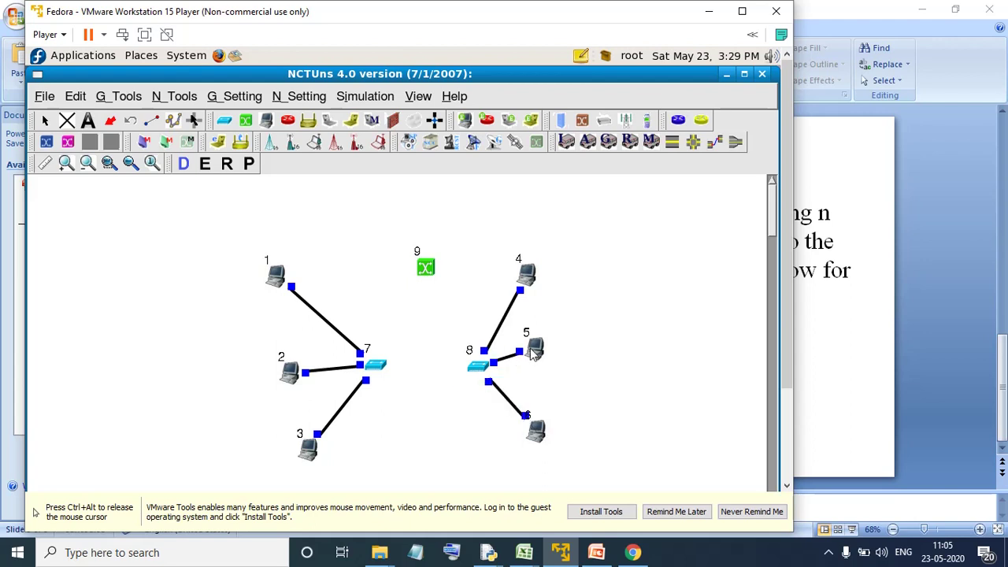
pyautogui.moveTo(428, 279); pyautogui.dragTo(375, 364)
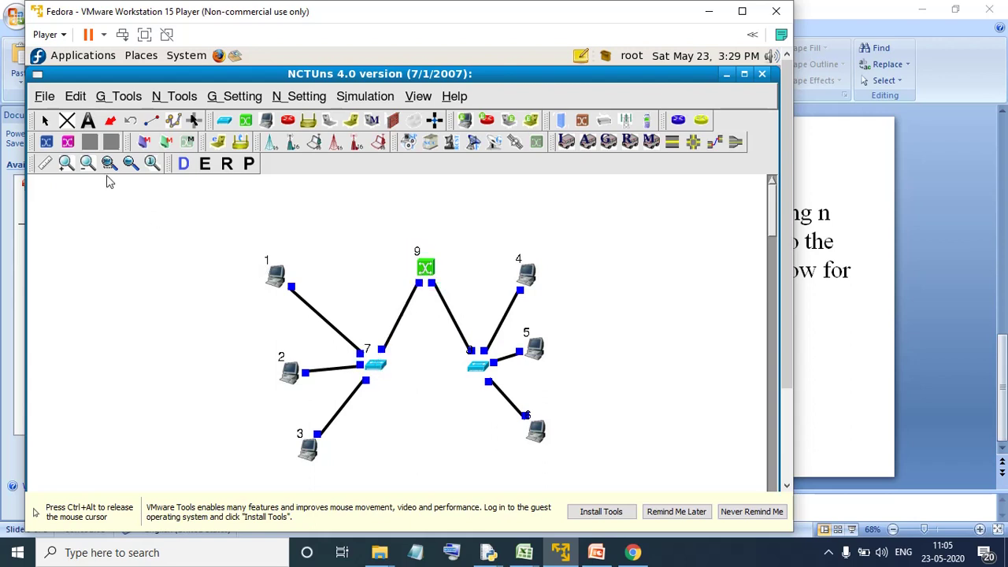
# Tidy the topology by moving hosts 4 and 5 outward and host 1 down towards host 2
pyautogui.click(45, 121)
pyautogui.moveTo(542, 359); pyautogui.dragTo(574, 368)
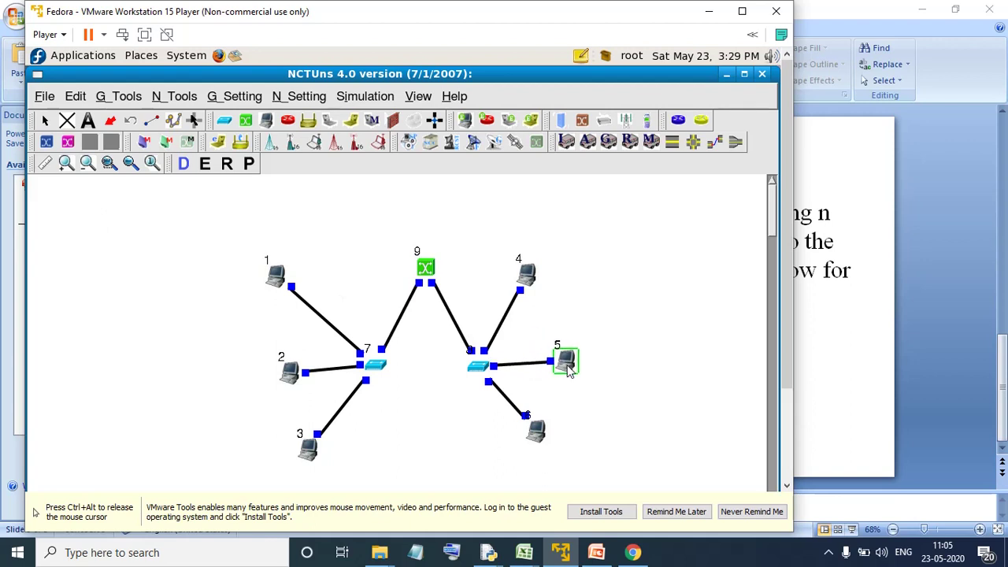
pyautogui.moveTo(530, 281); pyautogui.dragTo(553, 303)
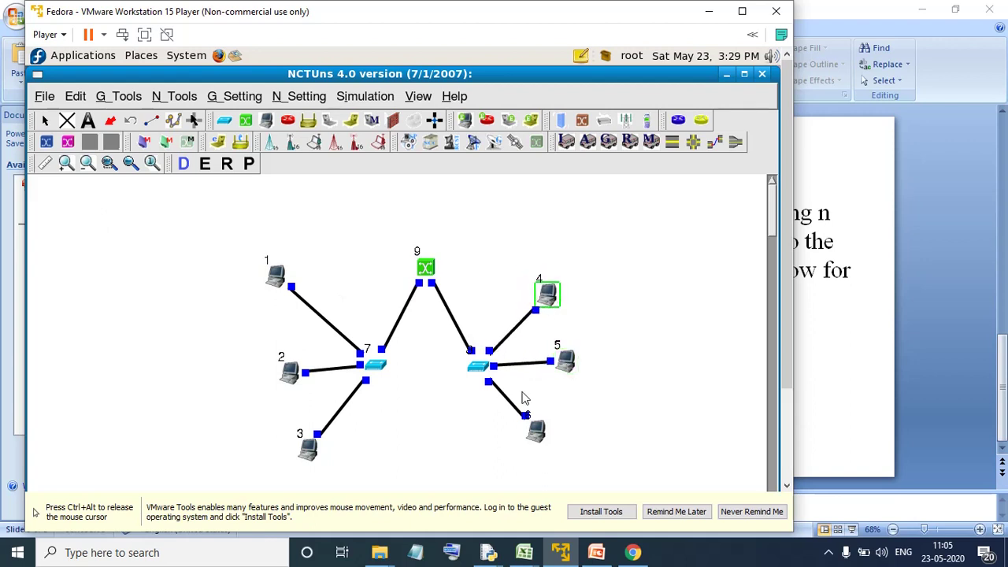
pyautogui.moveTo(279, 284); pyautogui.dragTo(285, 312)
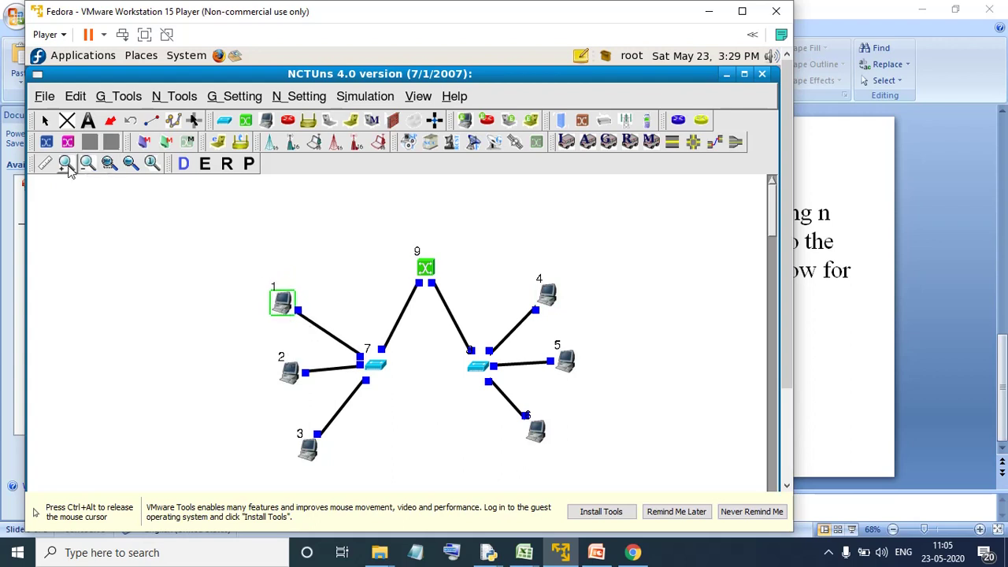
pyautogui.click(44, 122)
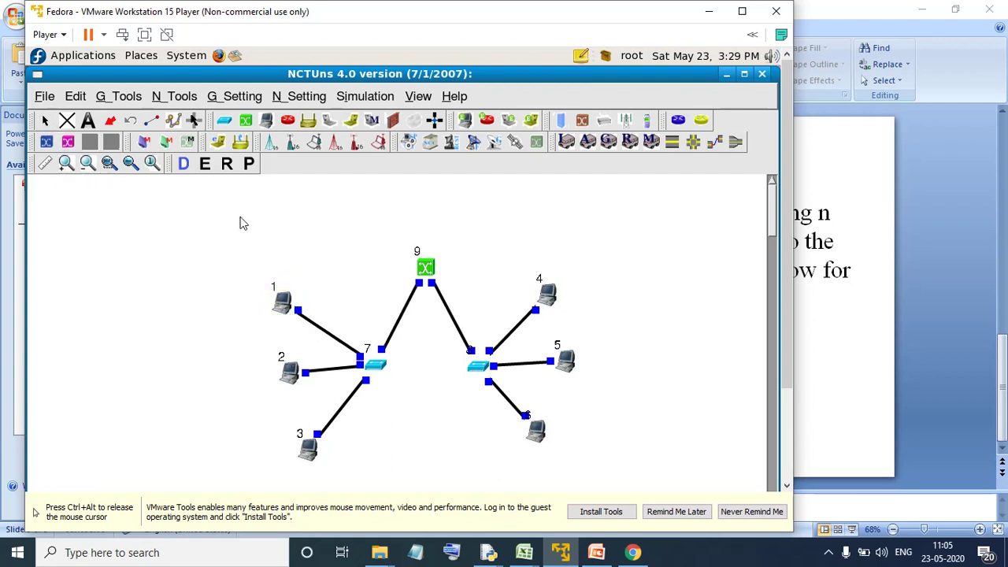
# Add the text label SENDER above host 1
pyautogui.click(91, 123)
pyautogui.click(277, 252)
pyautogui.click(272, 252)
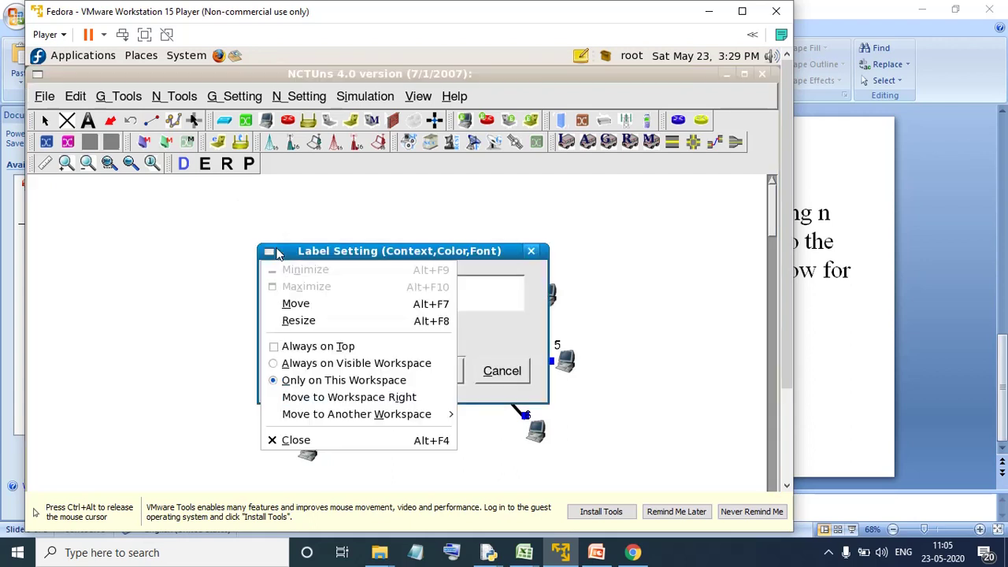
pyautogui.click(481, 306)
pyautogui.write('SENDER')
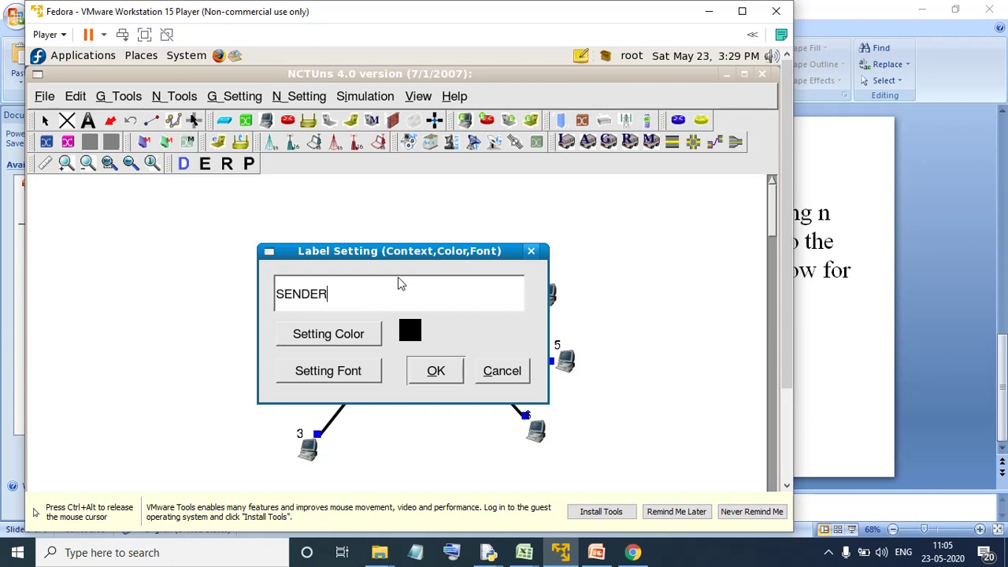
pyautogui.press('Return')
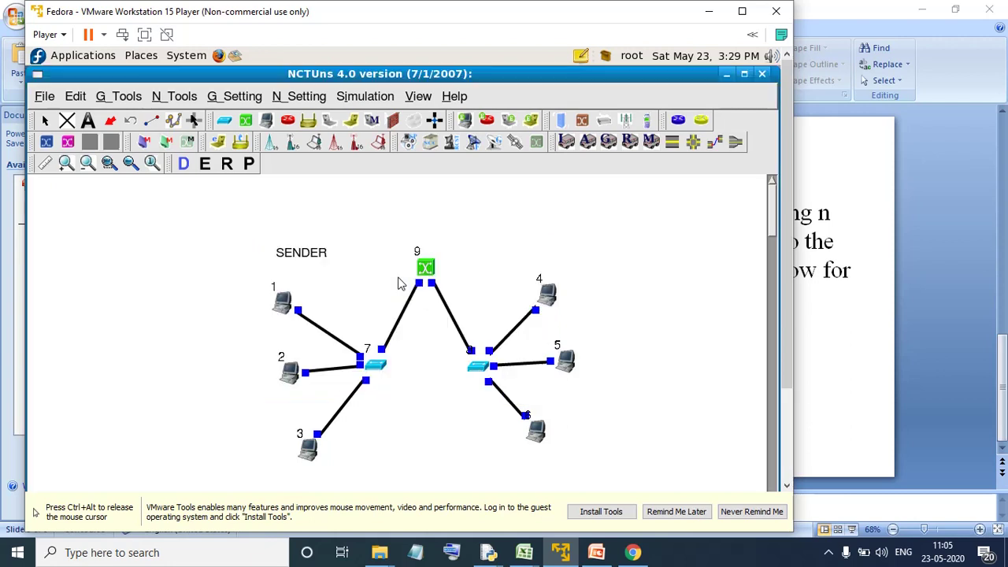
# Add the text label RECIEVER above host 4
pyautogui.click(546, 252)
pyautogui.write('RECIEVER')
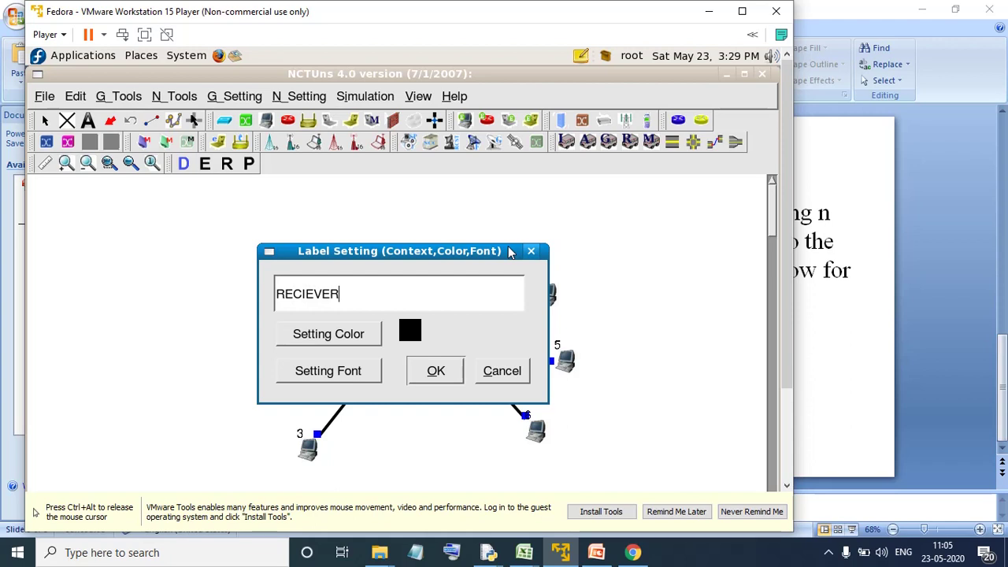
pyautogui.press('Return')
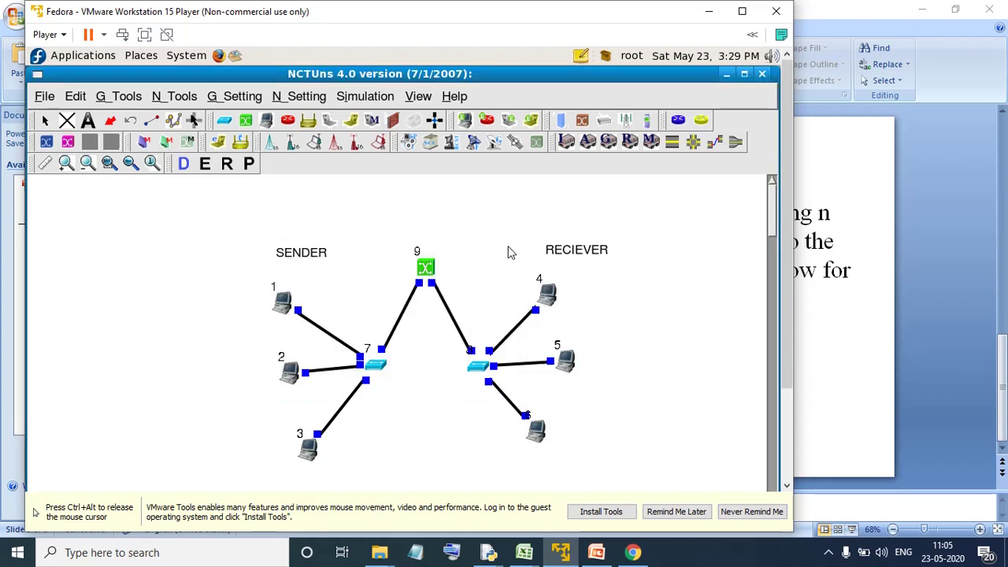
# Change the topology to edit mode, saving it as exp4 in /root/
pyautogui.click(205, 172)
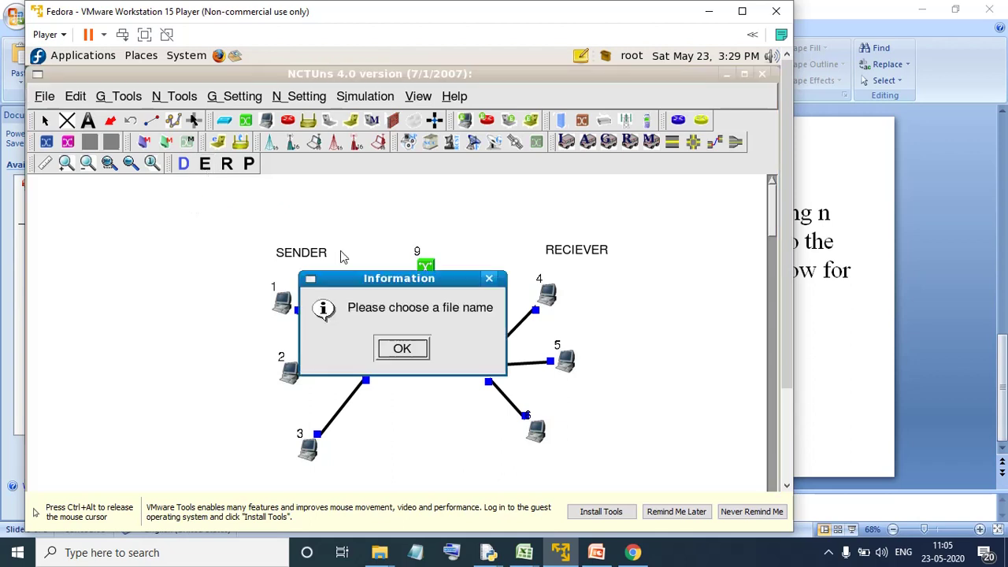
pyautogui.click(406, 348)
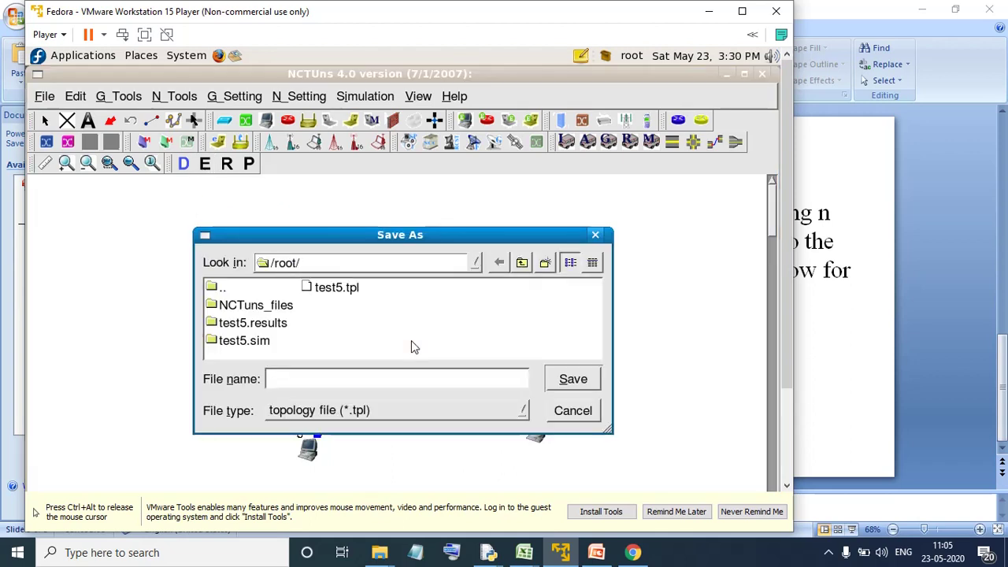
pyautogui.click(402, 378)
pyautogui.write('exp4')
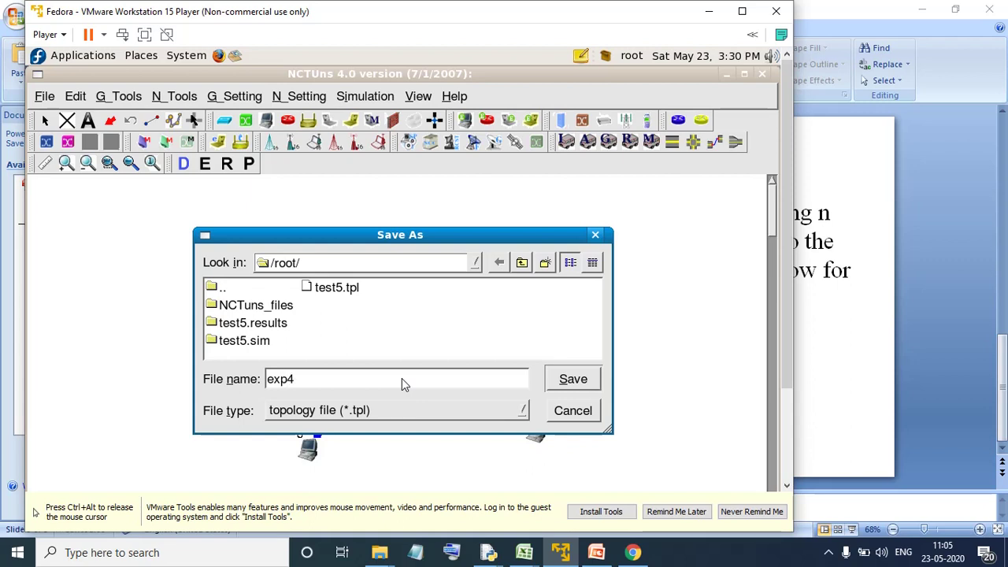
pyautogui.press('Return')
pyautogui.press('Return')
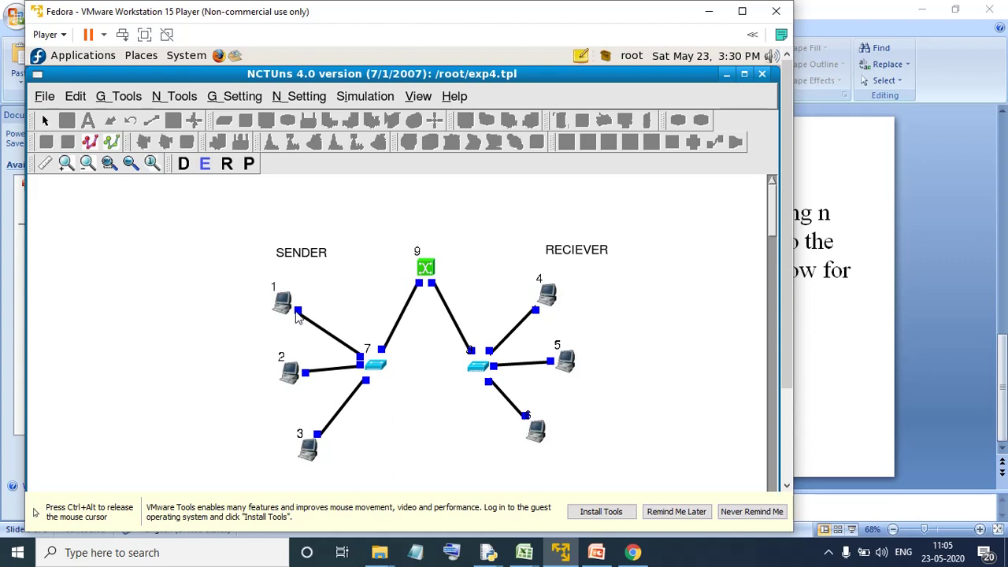
# Add a traffic entry to host 1 with stop time 20 seconds and the command stg -u 1024 100 1.0.1.4
pyautogui.moveTo(298, 314)
pyautogui.doubleClick(288, 307)
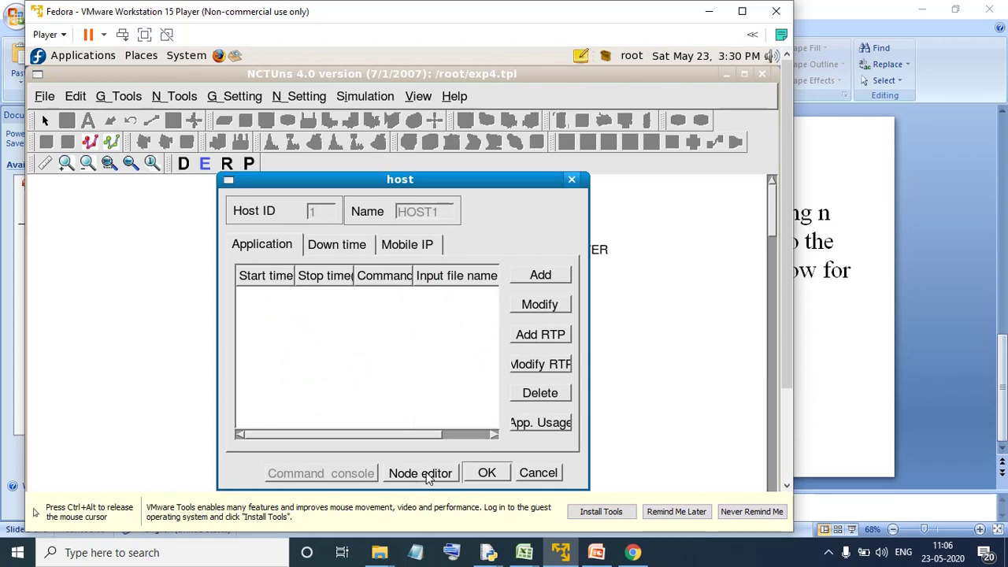
pyautogui.click(544, 277)
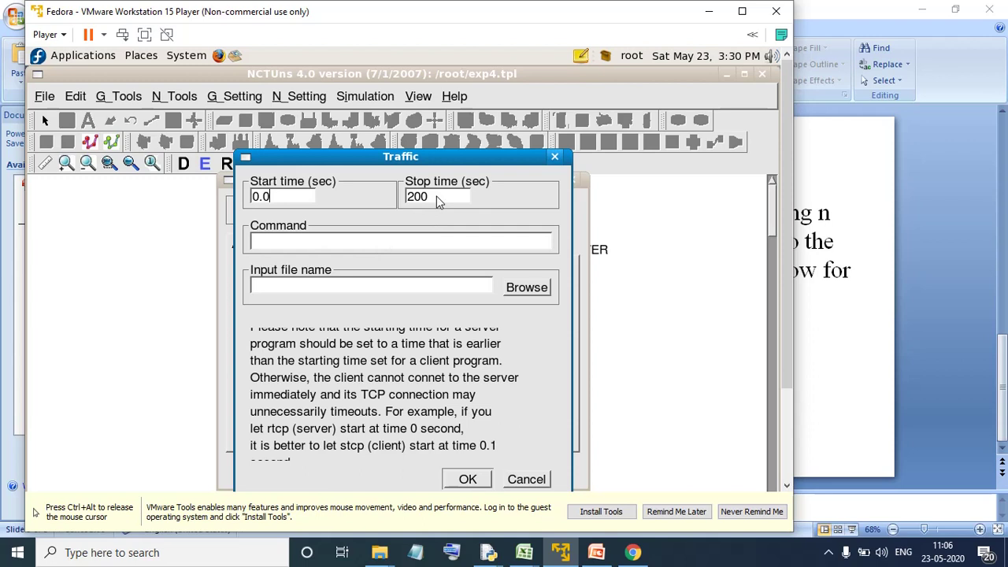
pyautogui.press('BackSpace')
pyautogui.write('stg -u 1024')
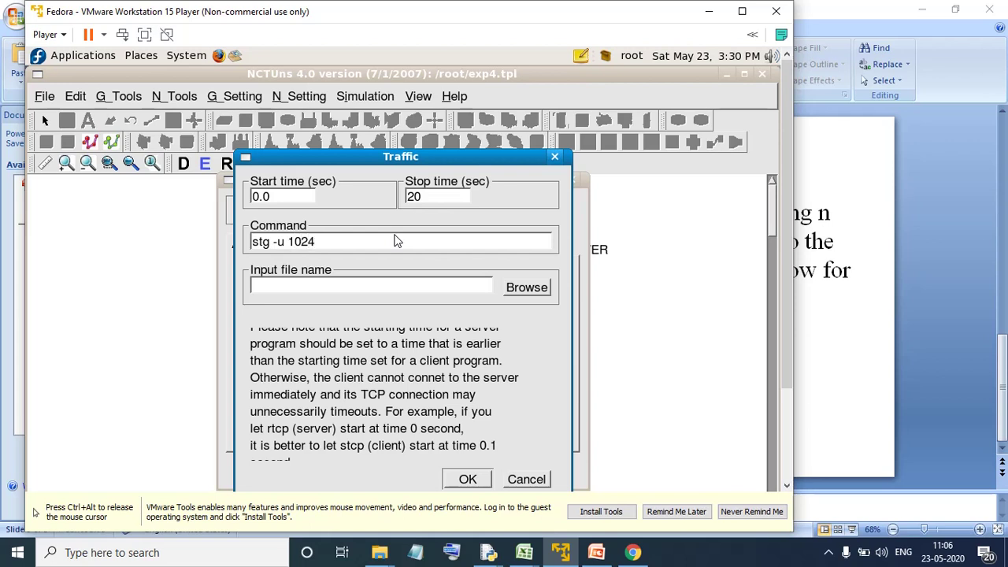
pyautogui.write(' 100 1.0')
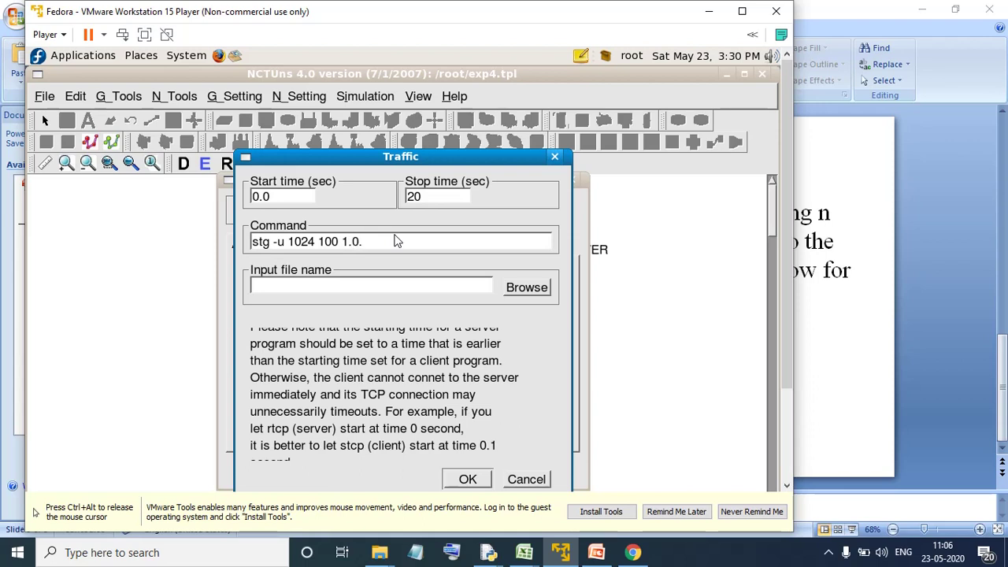
pyautogui.write('.1.4')
pyautogui.moveTo(394, 245); pyautogui.dragTo(233, 226)
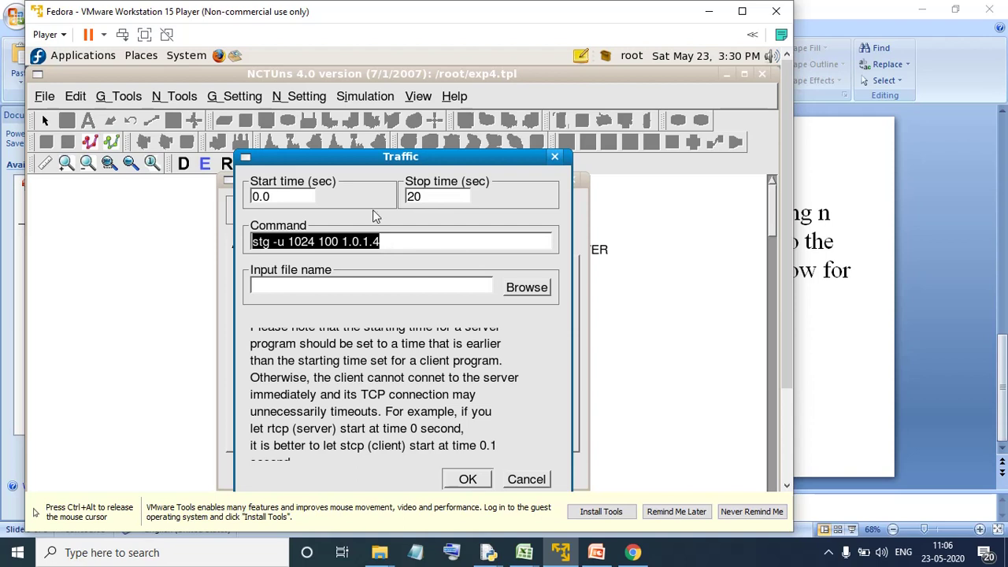
pyautogui.click(468, 479)
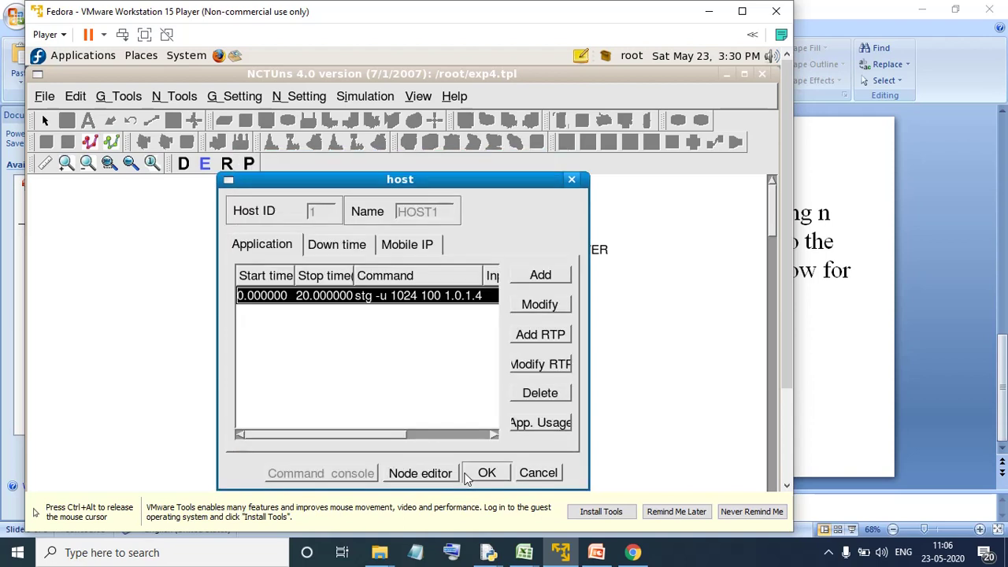
# Enable packet statistics logging in host 1's MAC8023 module for the number of collision packets and drop packets
pyautogui.click(448, 475)
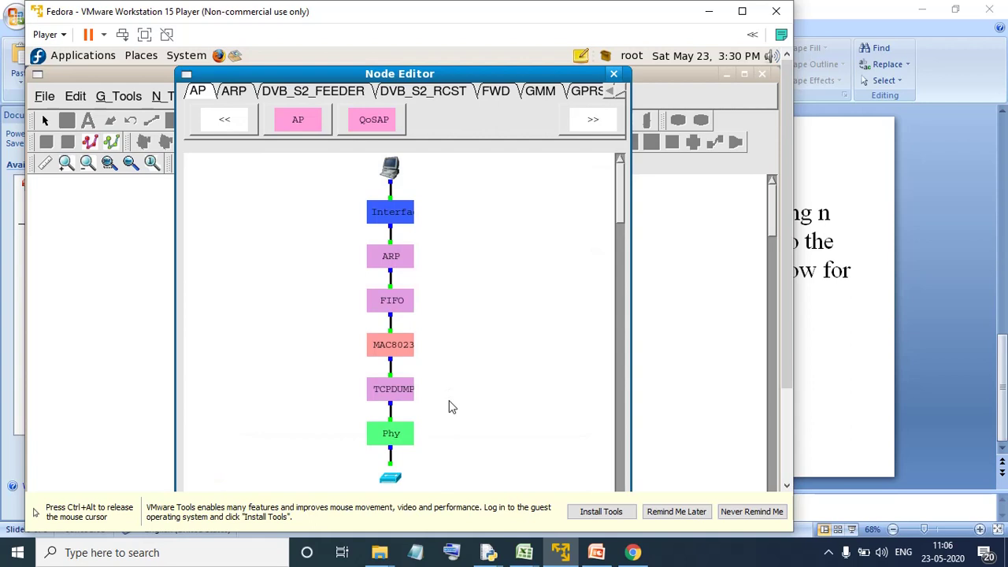
pyautogui.doubleClick(398, 348)
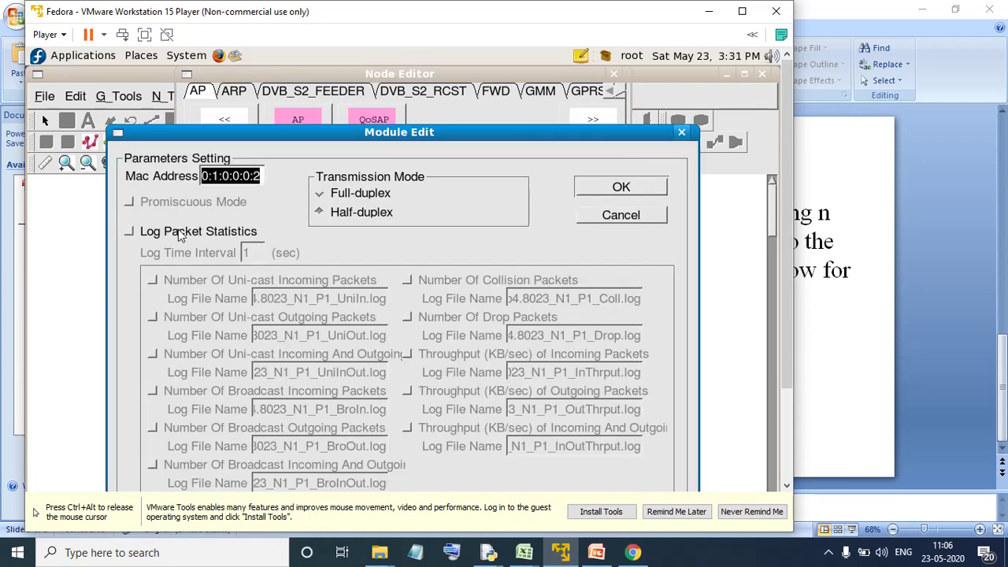
pyautogui.click(183, 233)
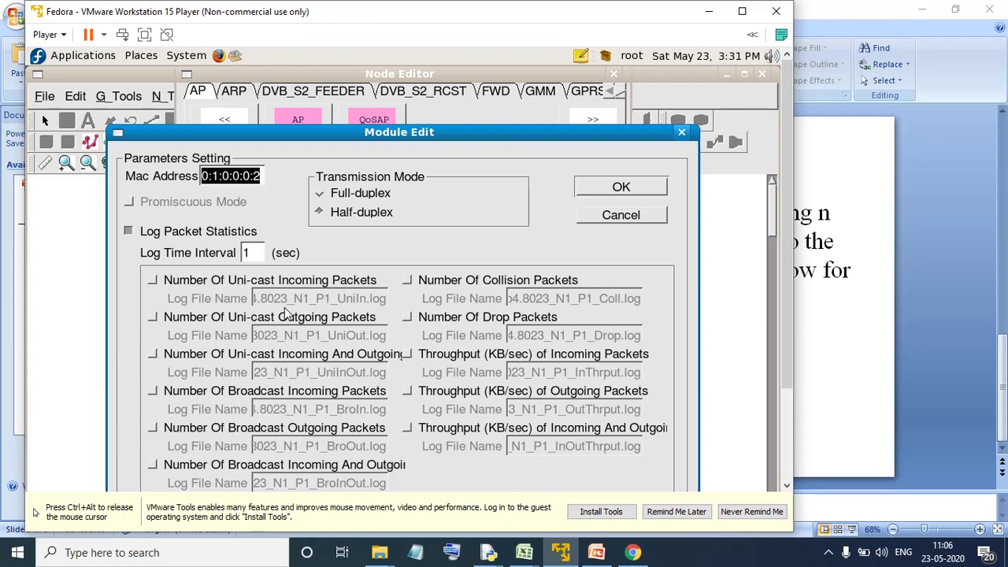
pyautogui.click(407, 282)
pyautogui.click(407, 319)
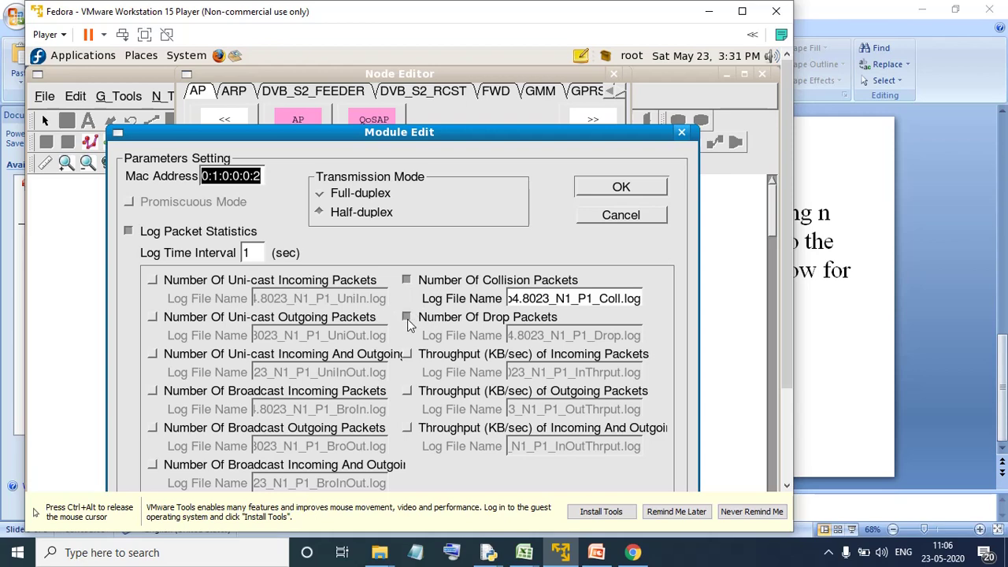
pyautogui.click(621, 188)
# Accept the FIFO module's queue settings for host 1 and close its node editor
pyautogui.doubleClick(394, 300)
pyautogui.press('Return')
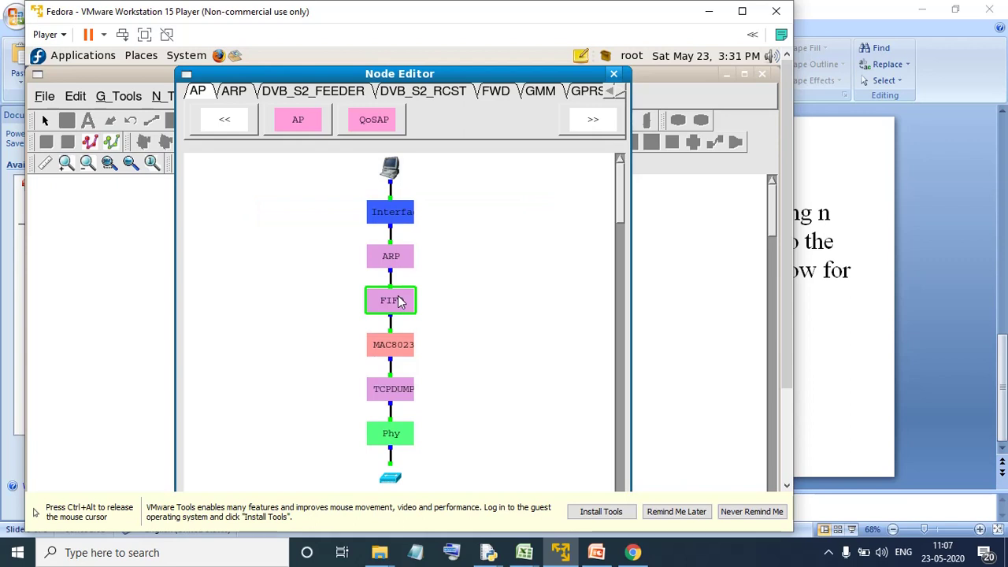
pyautogui.press('Escape')
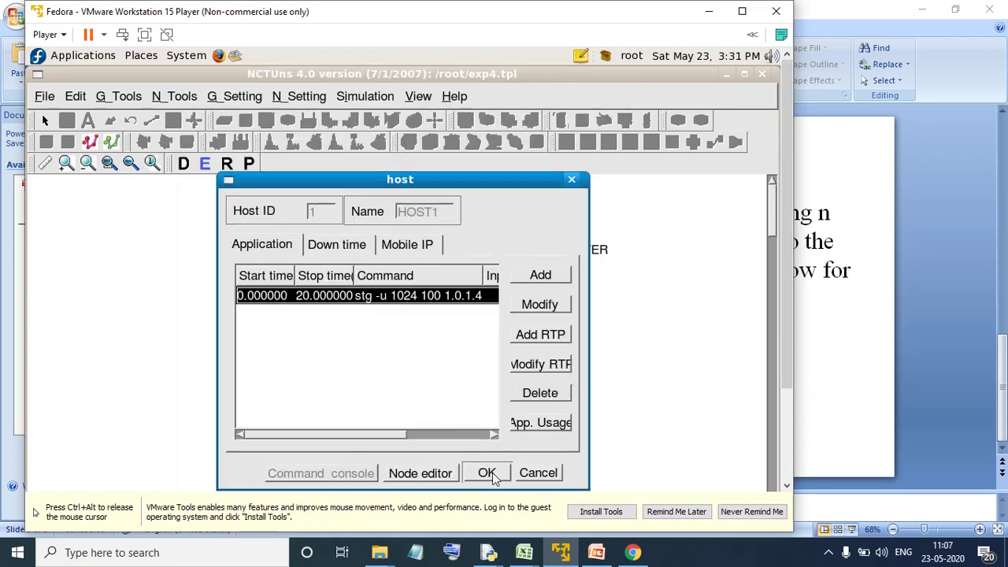
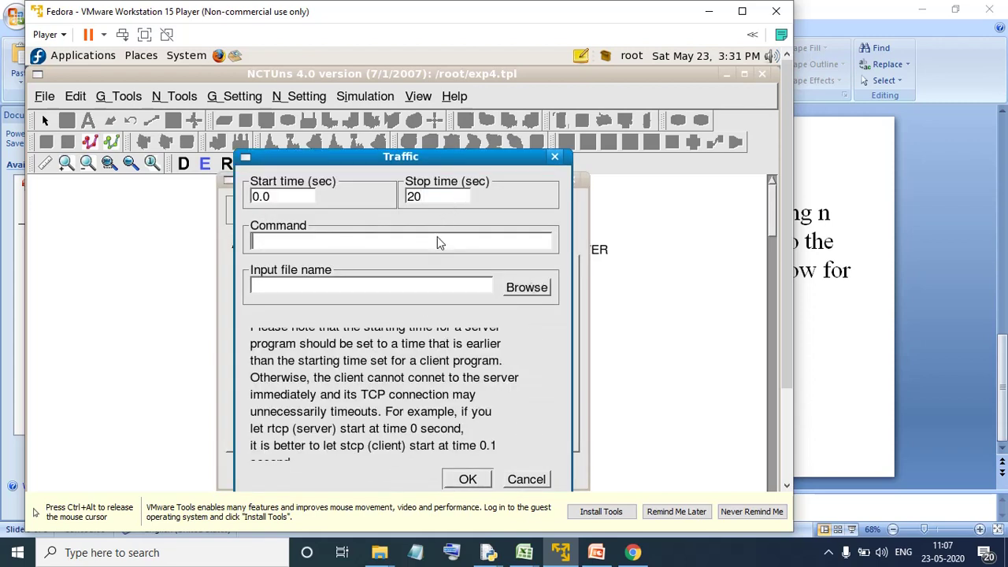
# Add host 2's traffic entry with the command stg -u 1024 100 1.0.1.5
pyautogui.write('stg -u 1024 100 1.0.1.4')
pyautogui.press('BackSpace')
pyautogui.write('5')
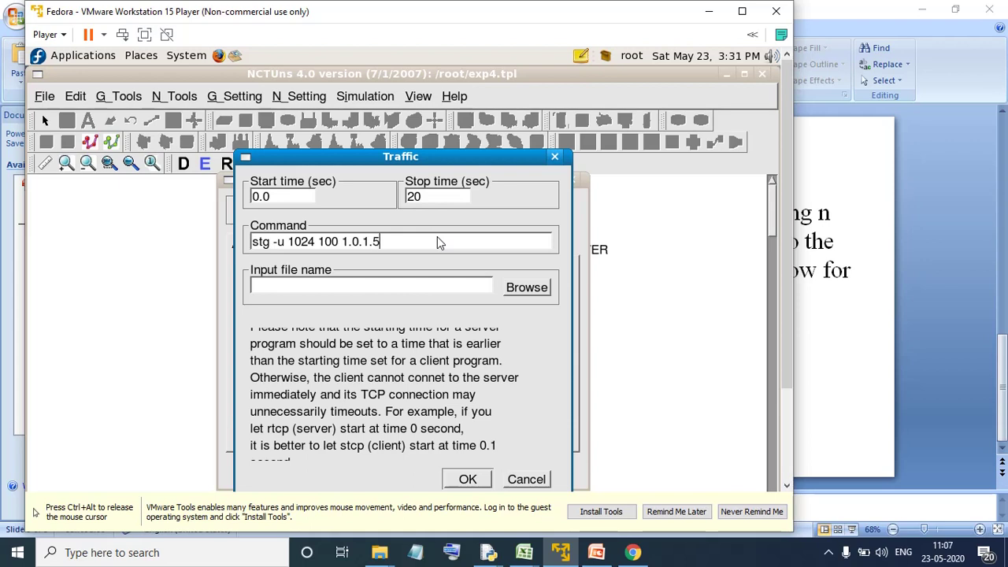
pyautogui.press('Return')
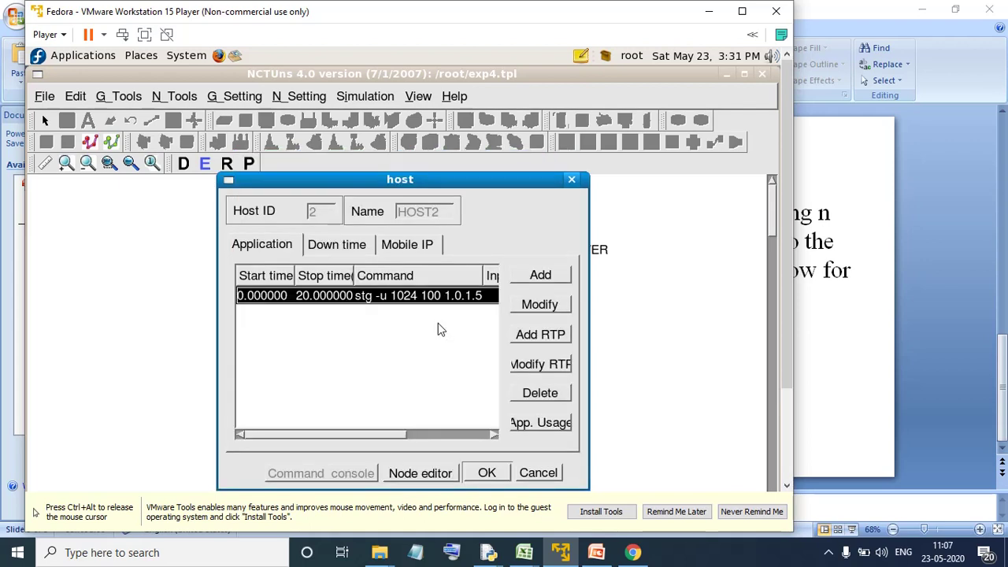
# Enable packet statistics logging in host 2's MAC8023 module for the number of collision packets and drop packets
pyautogui.click(429, 474)
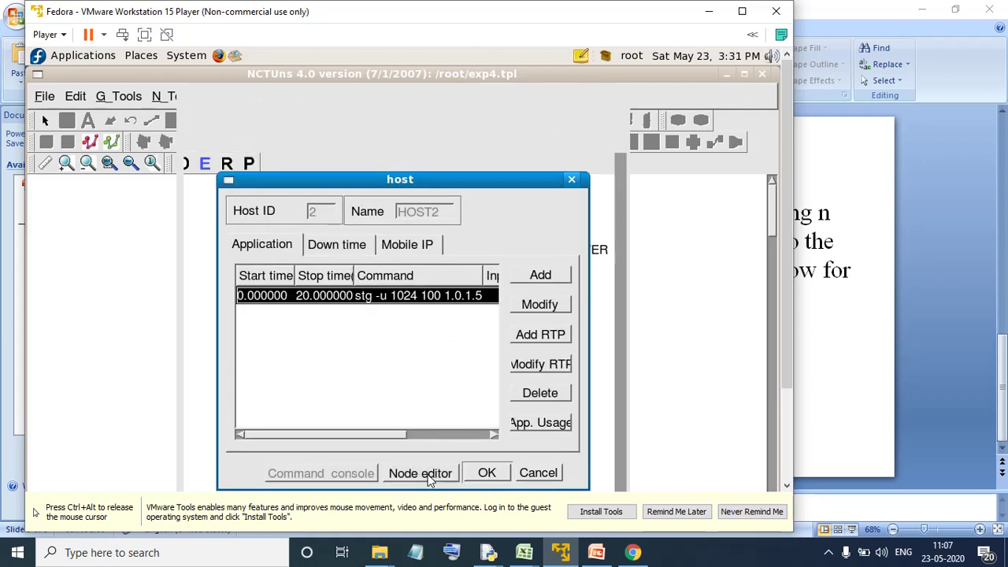
pyautogui.doubleClick(392, 347)
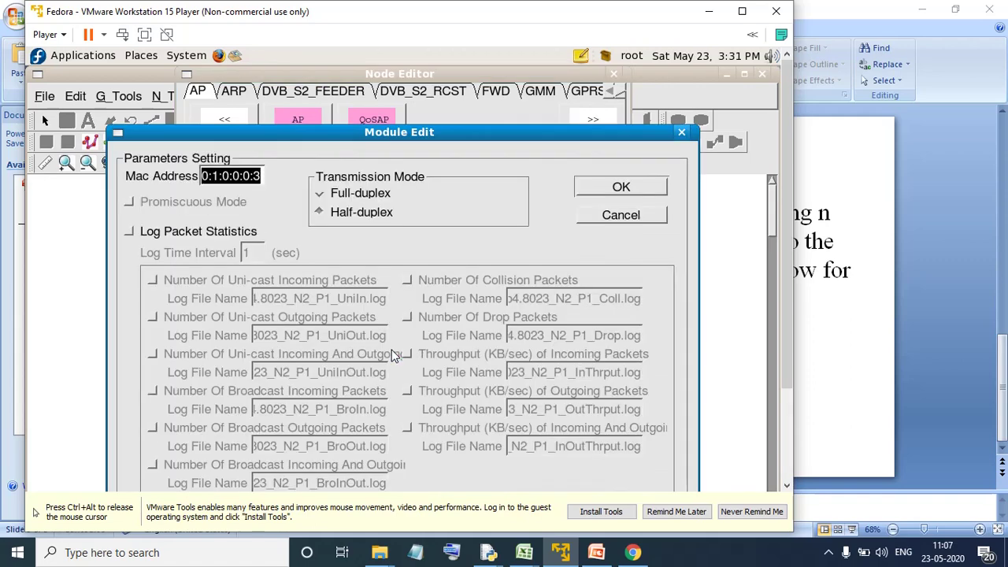
pyautogui.click(128, 234)
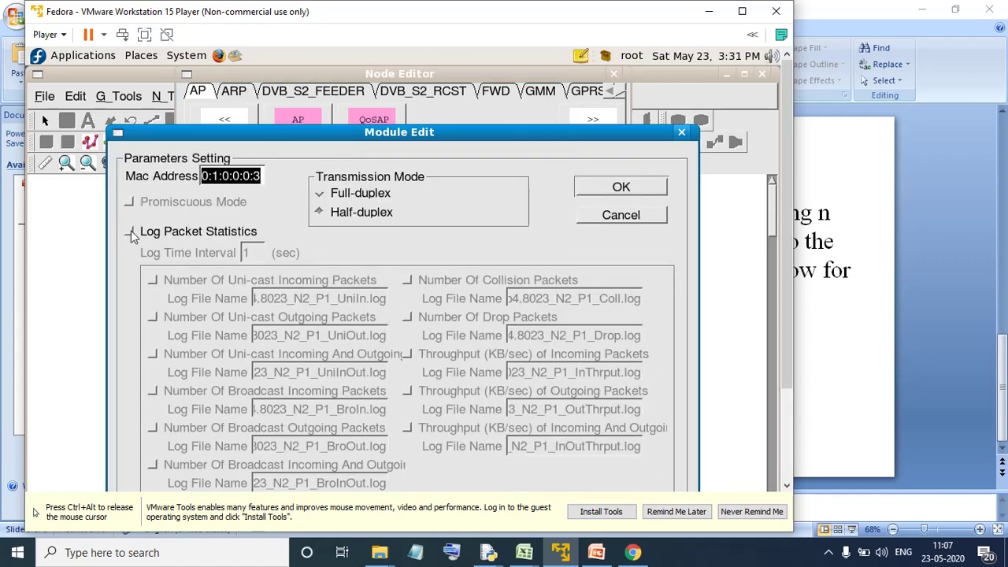
pyautogui.click(407, 281)
pyautogui.click(407, 318)
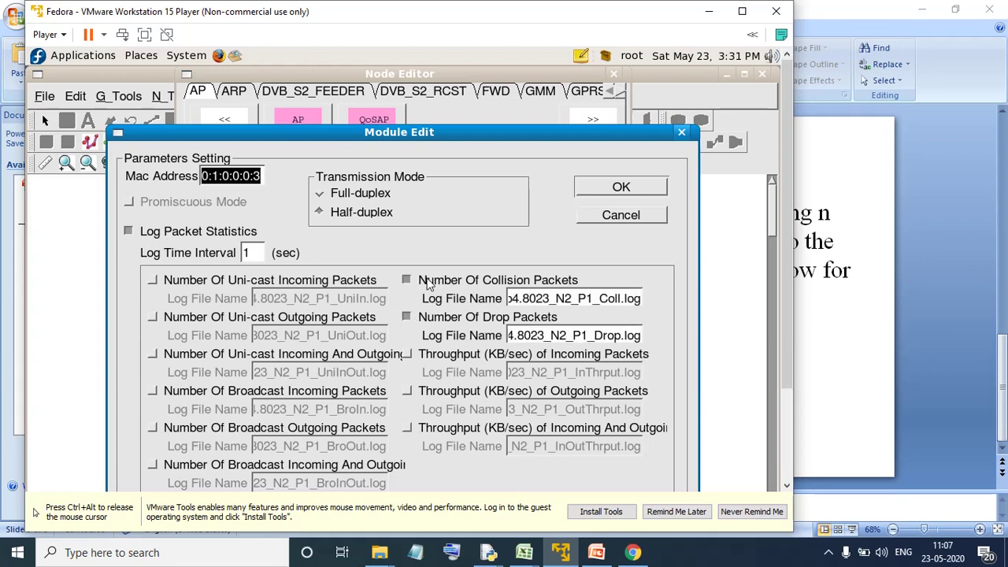
pyautogui.click(595, 188)
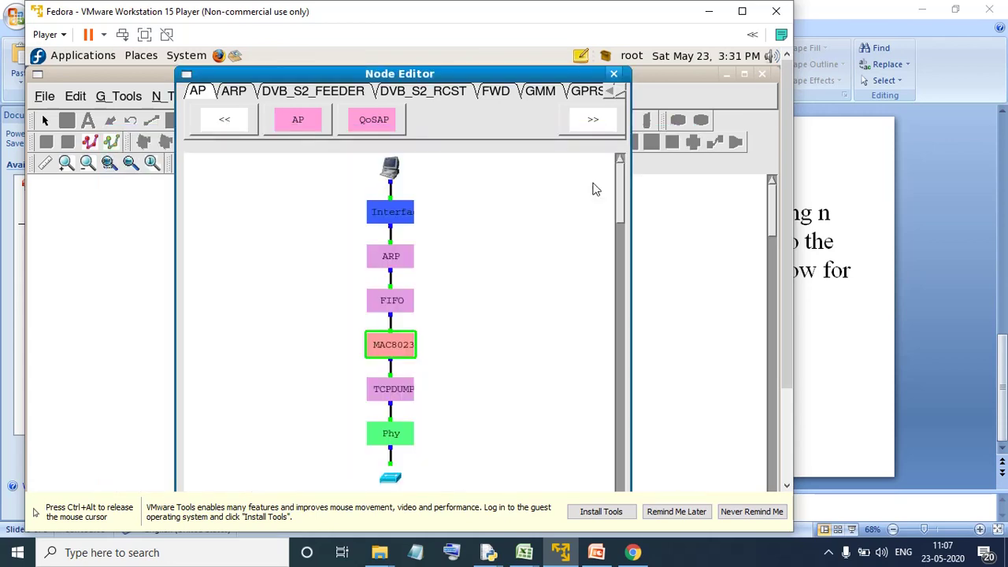
# Accept host 2's FIFO module with a max queue length of 50 packets and save the host's settings
pyautogui.doubleClick(404, 300)
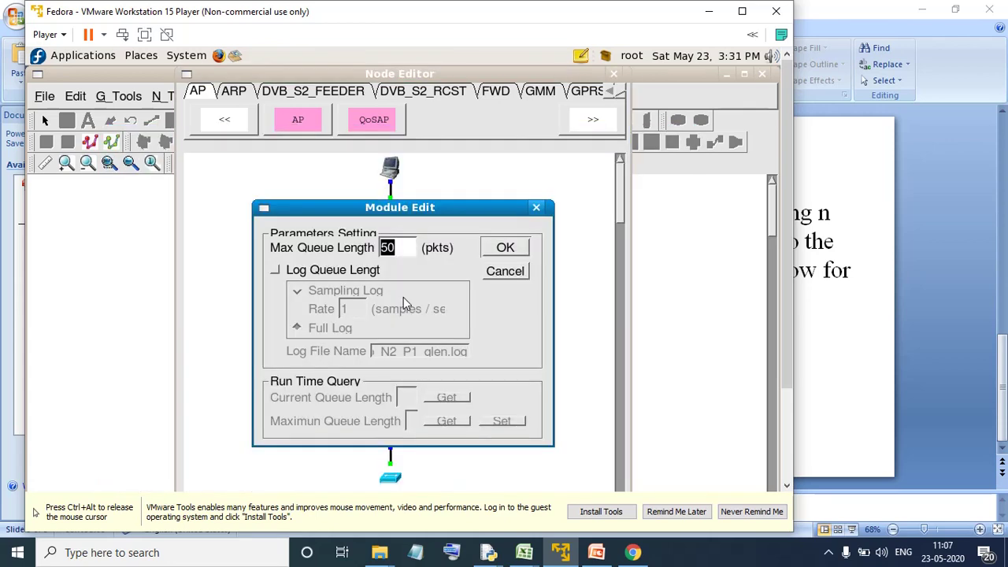
pyautogui.press('Return')
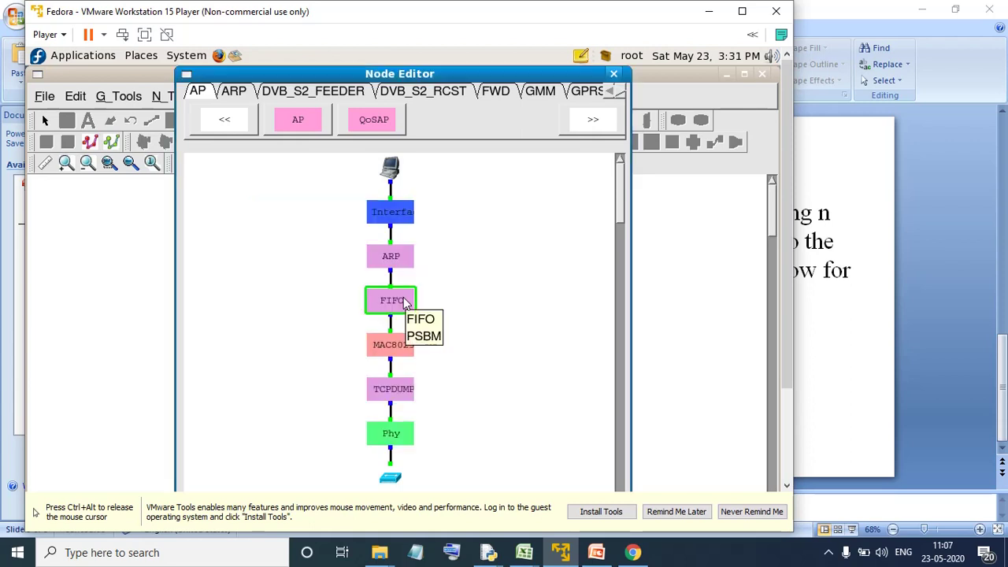
pyautogui.press('Escape')
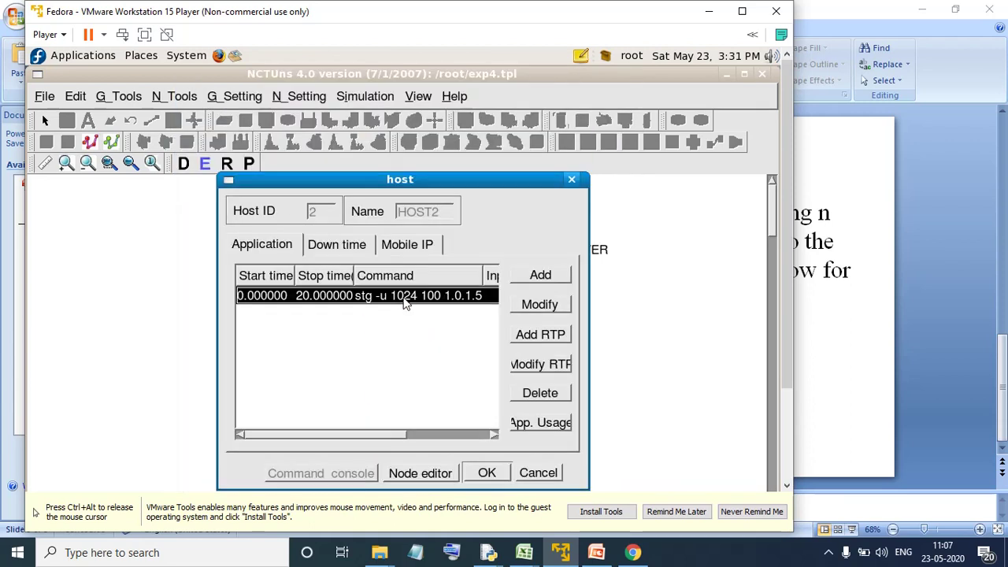
pyautogui.click(486, 476)
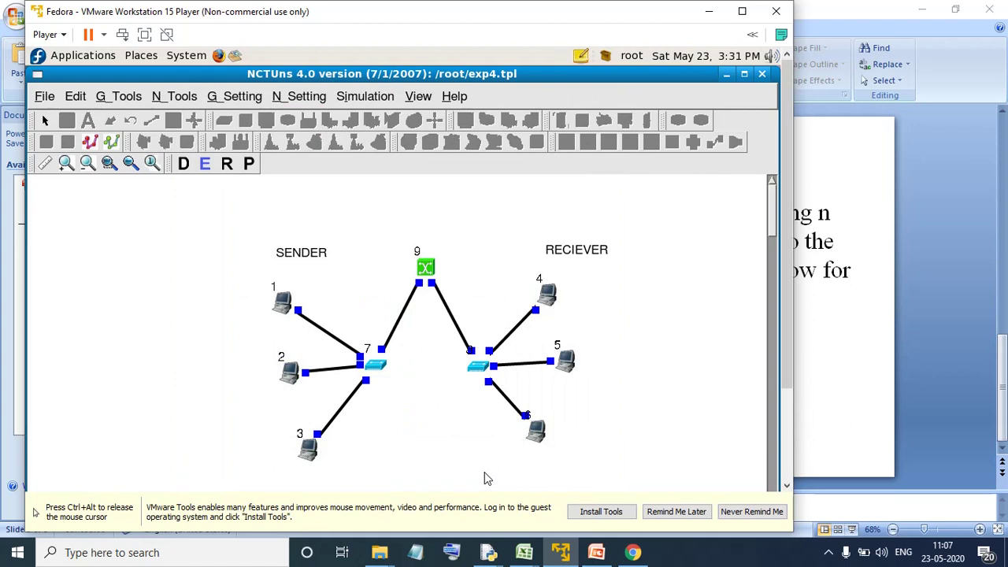
# Add a traffic entry to host 3 with stop time 20 seconds and the command stg -u 1024 100 1.0.1.6
pyautogui.doubleClick(317, 446)
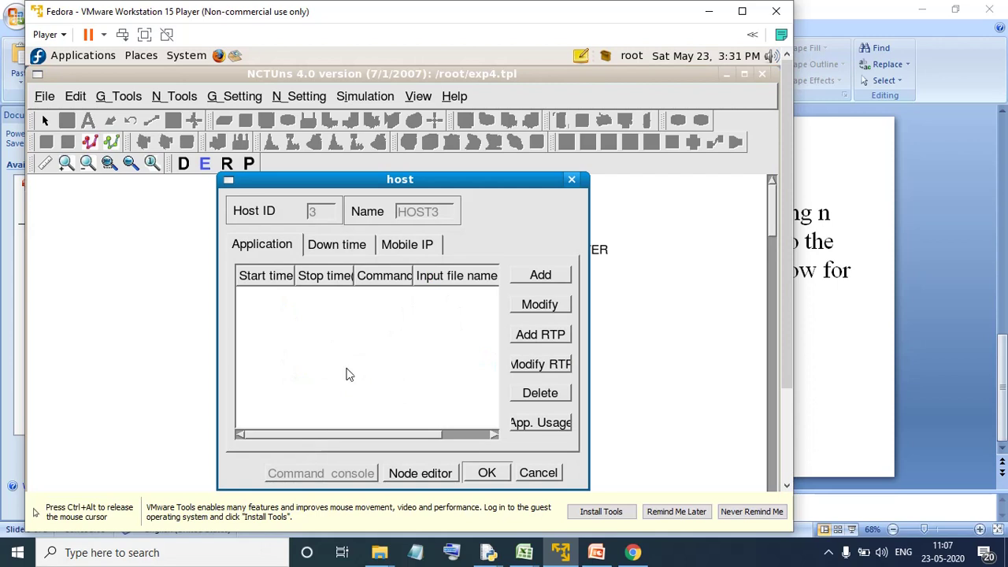
pyautogui.click(525, 277)
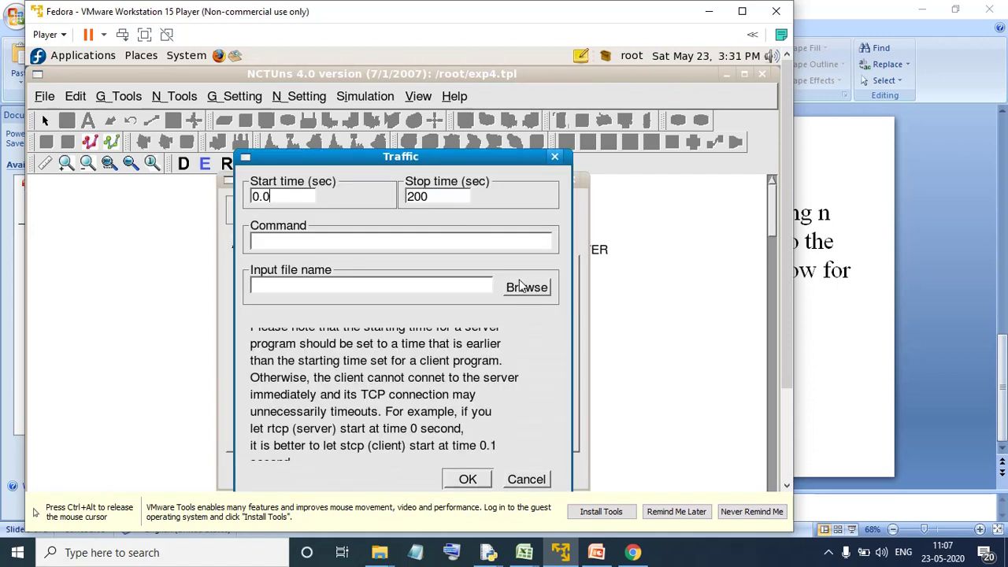
pyautogui.click(435, 198)
pyautogui.press('BackSpace')
pyautogui.click(432, 244)
pyautogui.write('stg -u 1024 100 1.0.1.4')
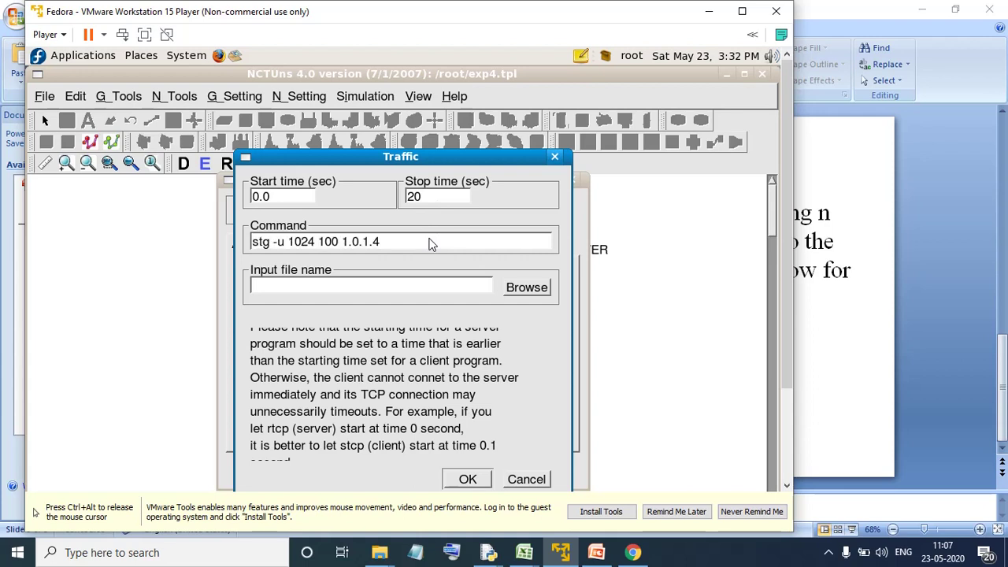
pyautogui.press('BackSpace')
pyautogui.write('6')
pyautogui.press('Return')
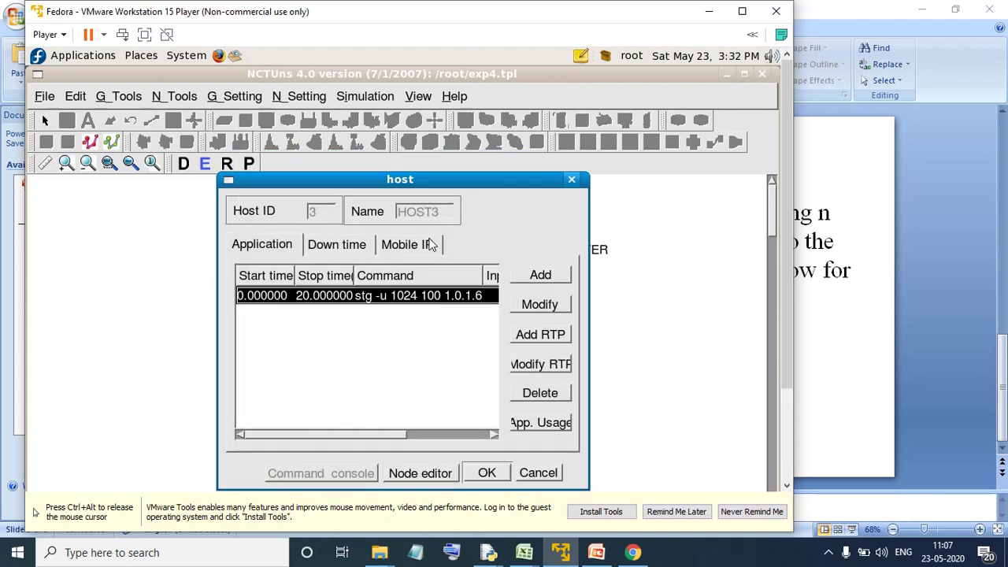
# Enable packet statistics logging in host 3's MAC8023 module for the number of collision packets and drop packets
pyautogui.click(434, 475)
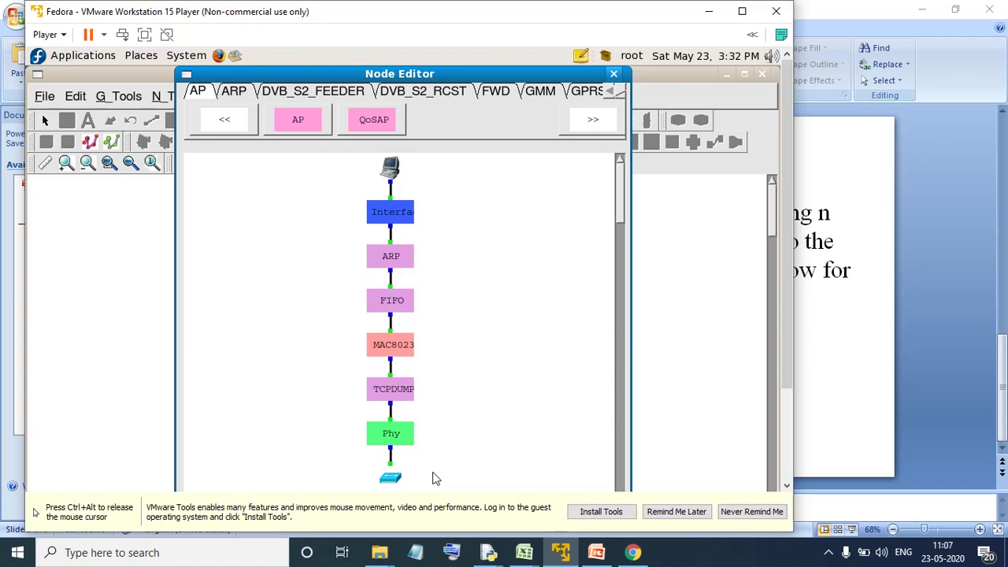
pyautogui.click(386, 355)
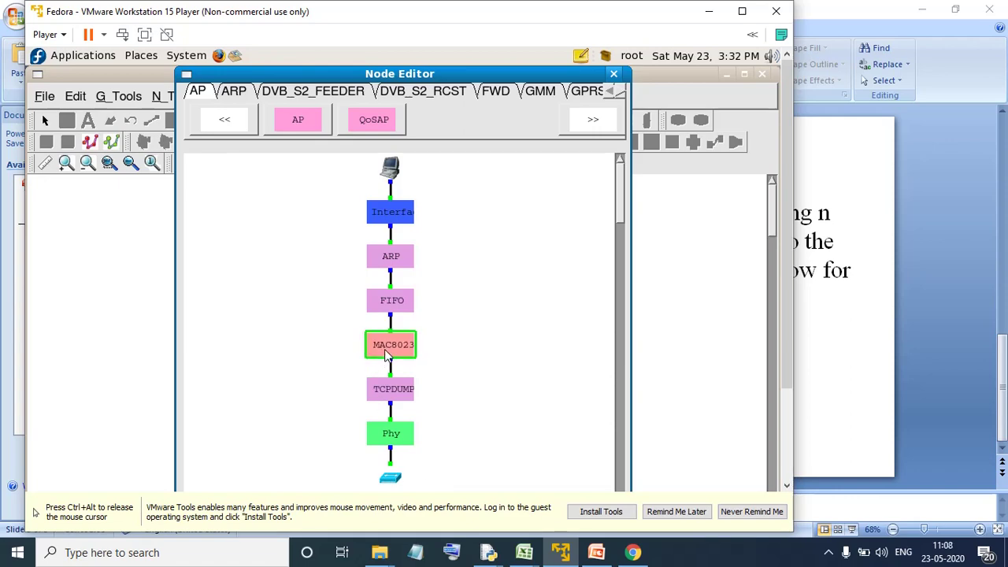
pyautogui.doubleClick(386, 354)
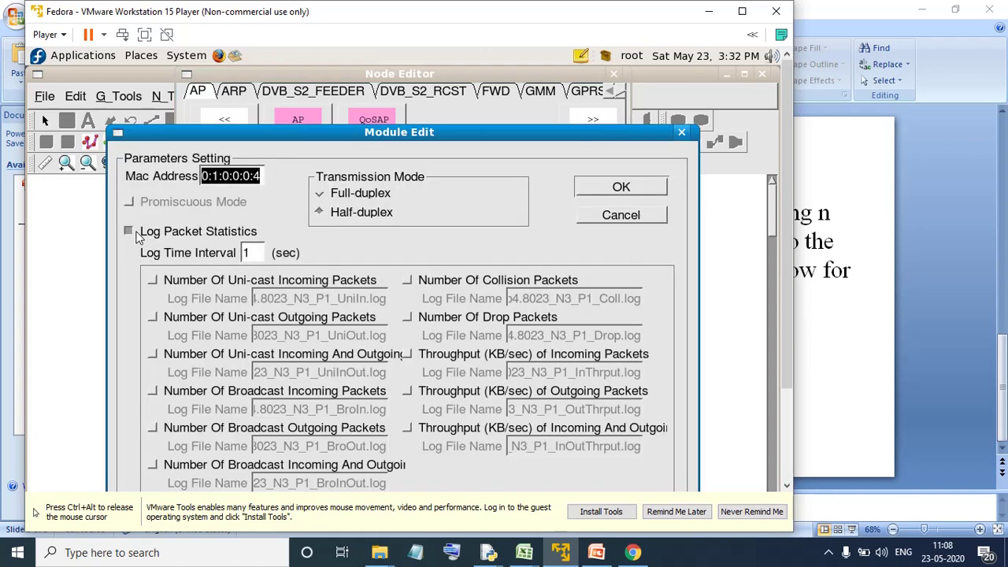
pyautogui.click(407, 282)
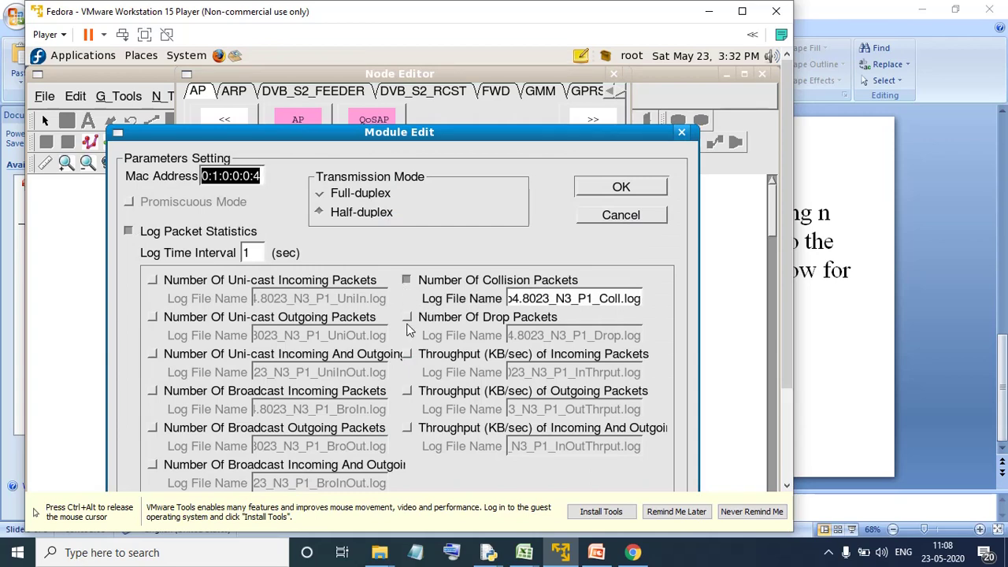
pyautogui.click(406, 319)
pyautogui.press('Return')
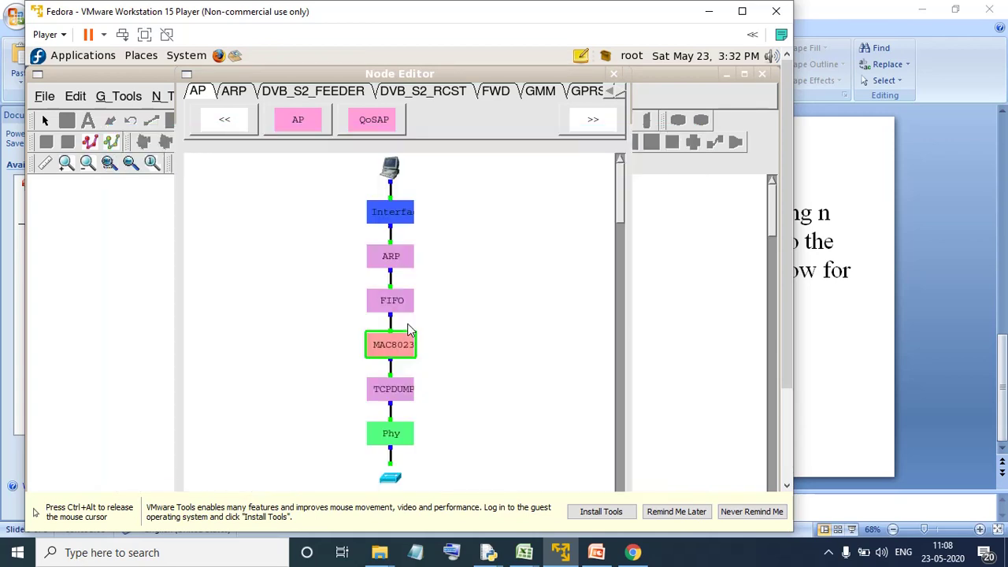
# Accept the FIFO module's queue settings for host 3 and save the host's settings
pyautogui.doubleClick(399, 305)
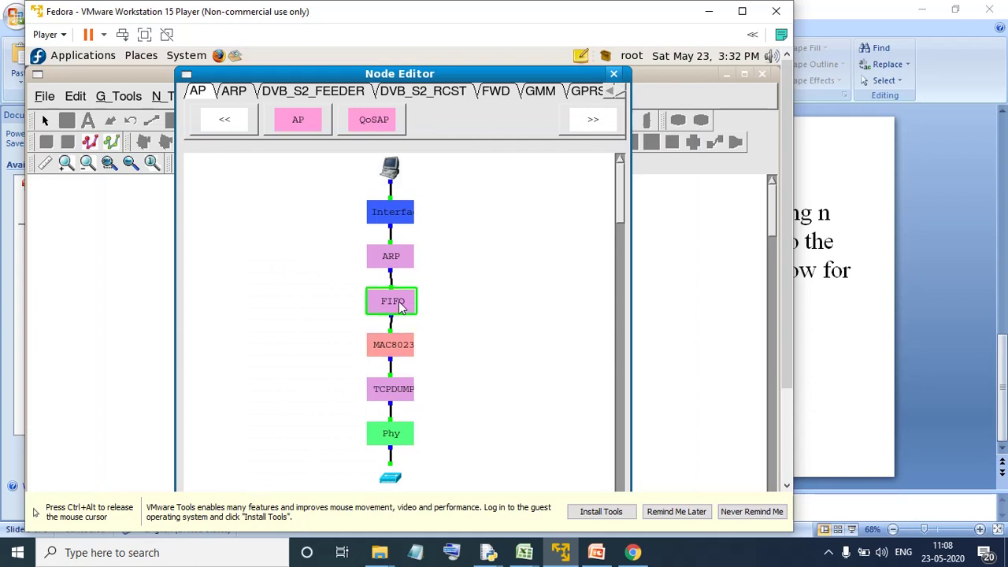
pyautogui.press('Return')
pyautogui.press('Escape')
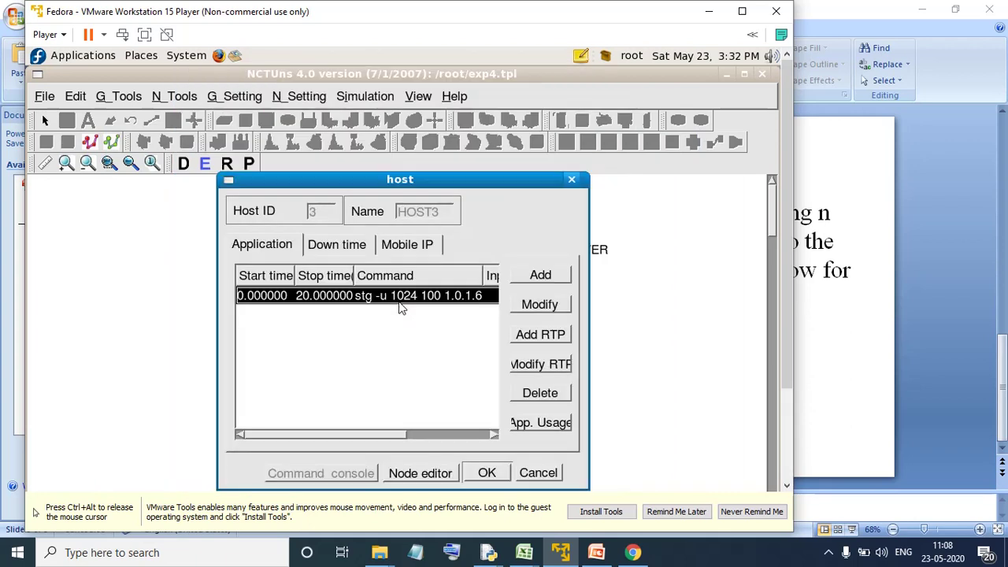
pyautogui.press('Return')
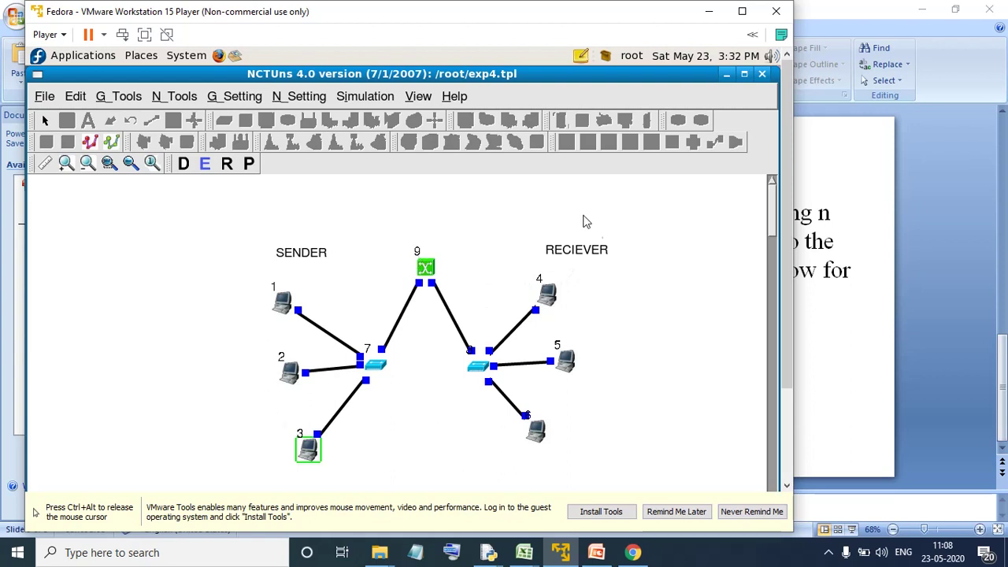
# Add a traffic entry to host 4 with stop time 20 seconds and the command rtg -u -w log1, copying the command for reuse
pyautogui.doubleClick(544, 307)
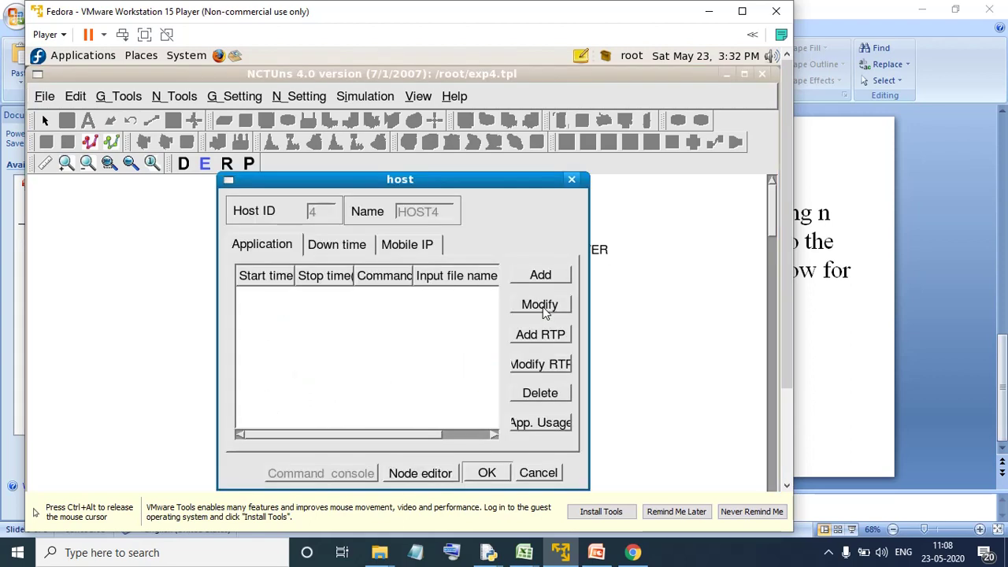
pyautogui.click(523, 278)
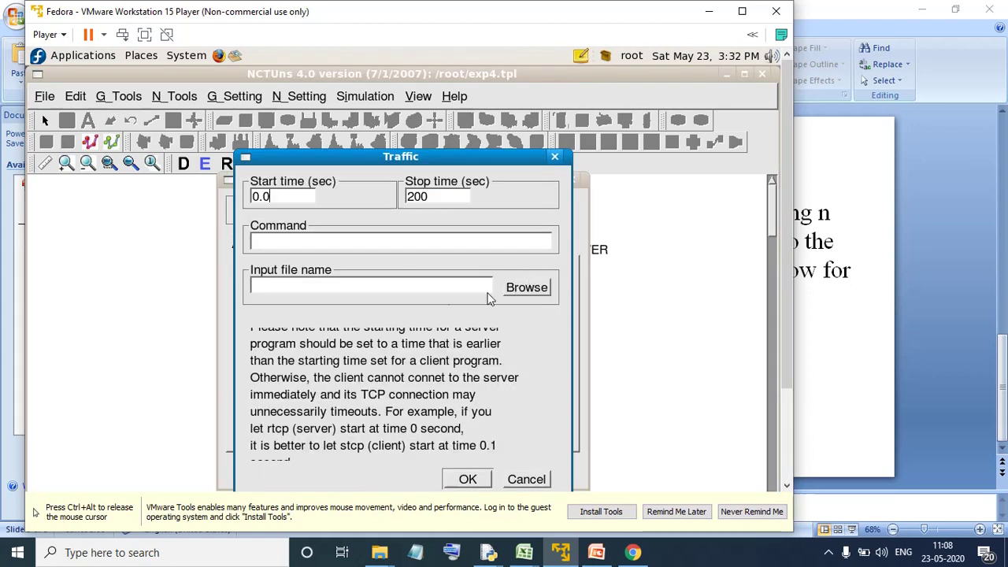
pyautogui.press('BackSpace')
pyautogui.click(424, 242)
pyautogui.write('rtg -u -w log1')
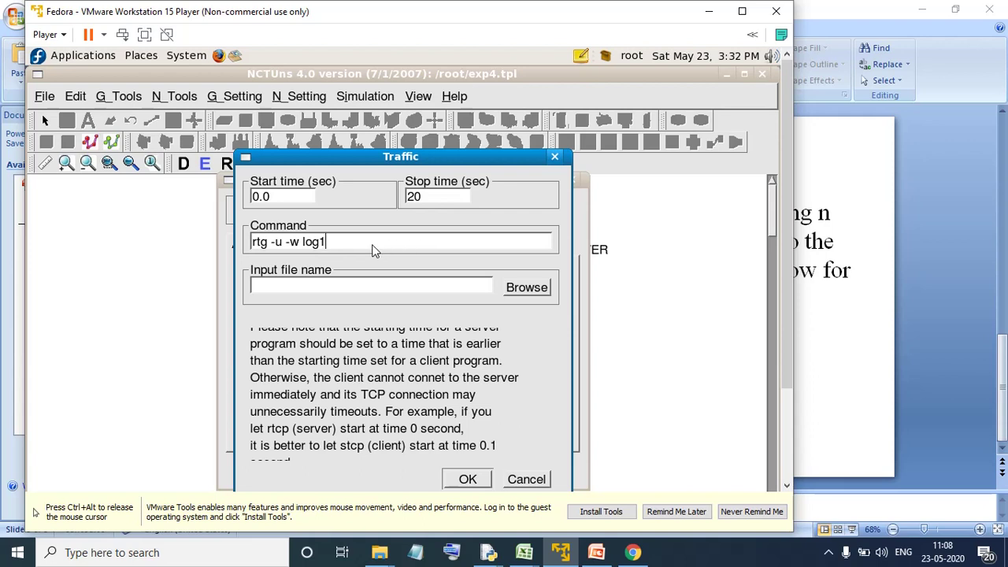
pyautogui.moveTo(366, 244); pyautogui.dragTo(239, 245)
pyautogui.hotkey('ctrl', 'c')
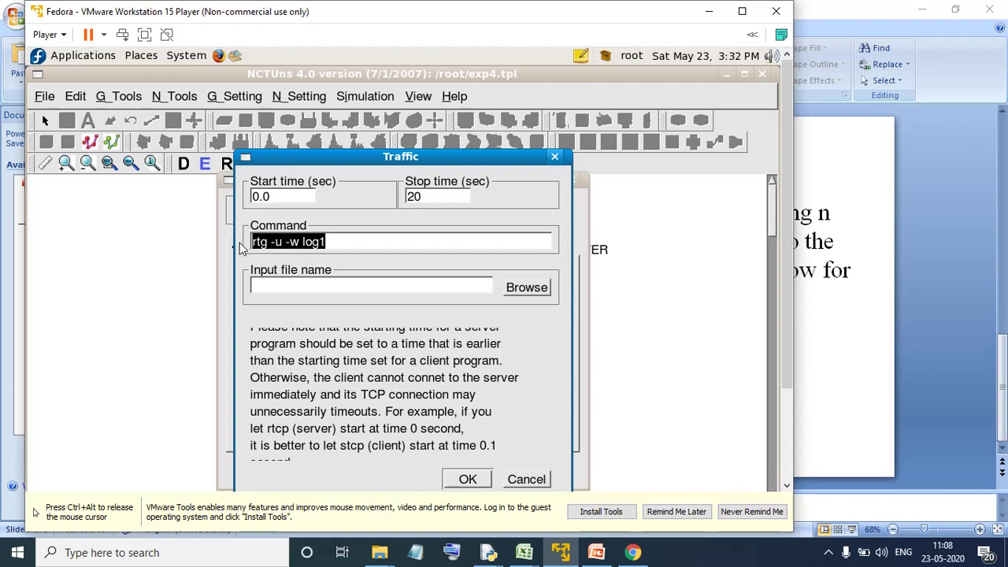
pyautogui.click(467, 477)
# Enable packet statistics logging in host 4's MAC8023 module for the number of collision packets and drop packets
pyautogui.click(422, 473)
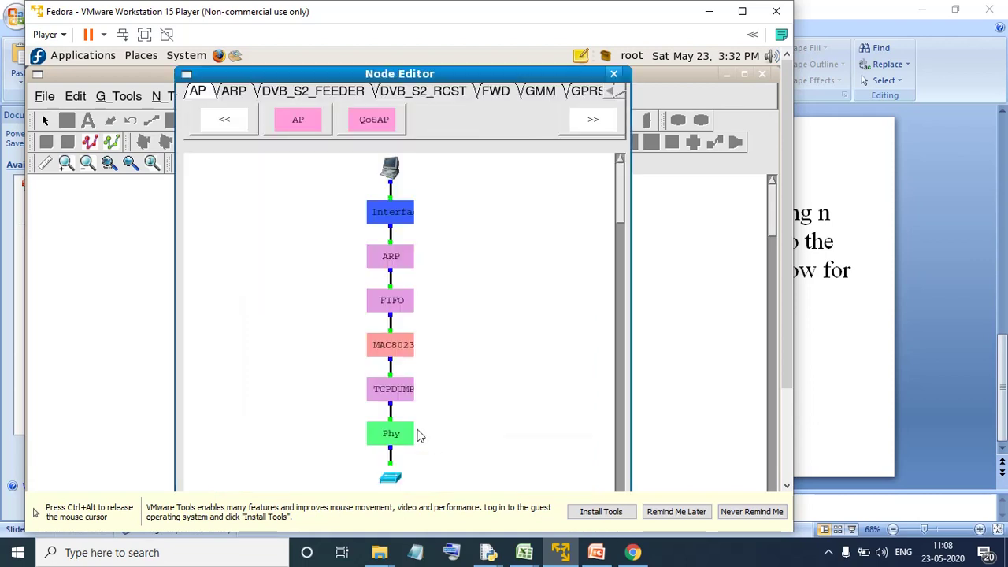
pyautogui.doubleClick(393, 353)
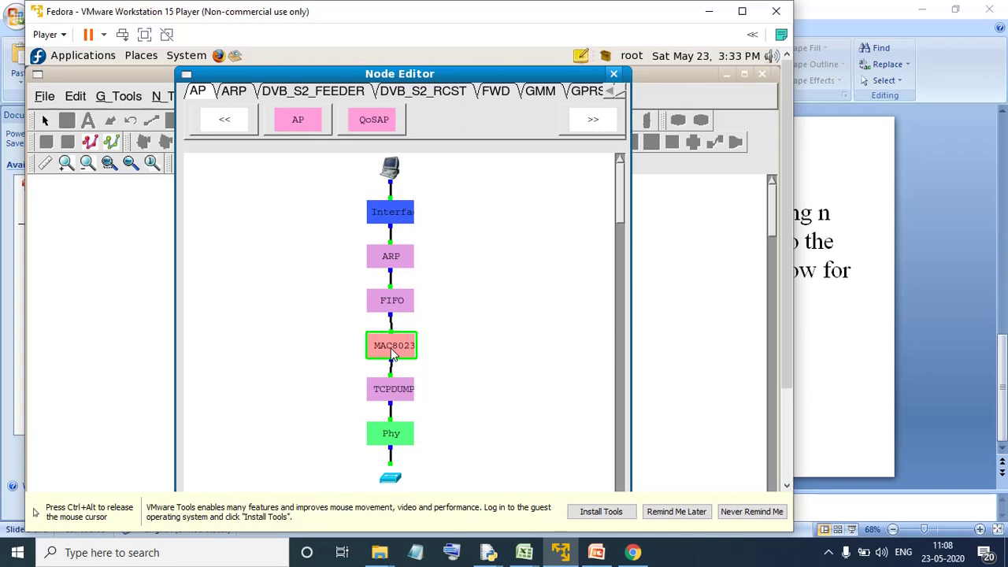
pyautogui.click(172, 234)
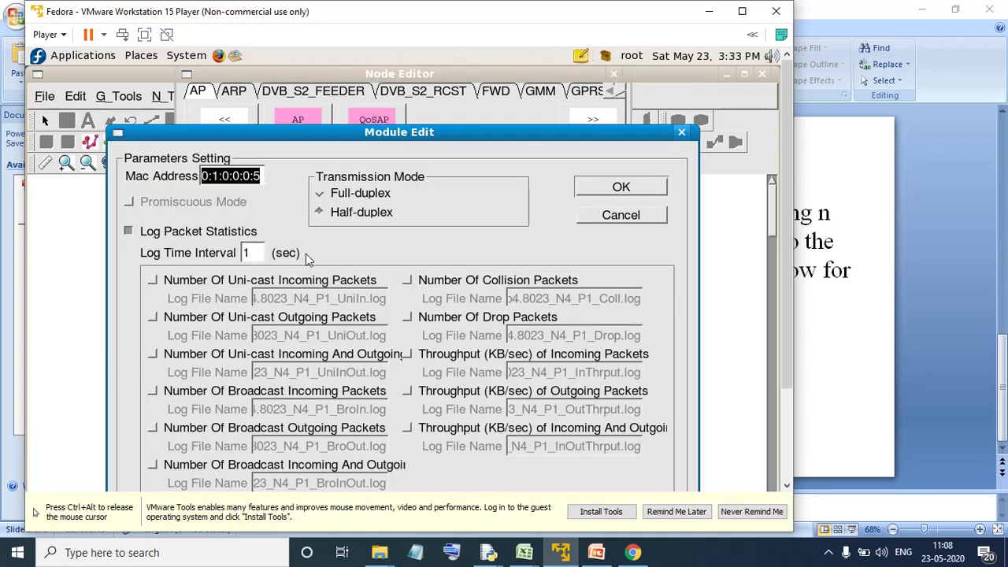
pyautogui.click(408, 281)
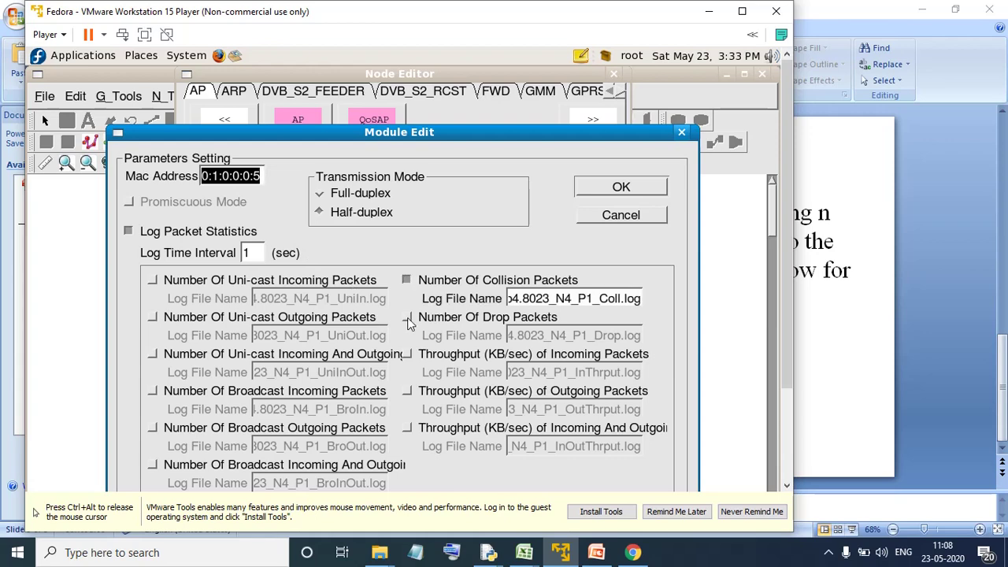
pyautogui.click(407, 317)
pyautogui.click(597, 190)
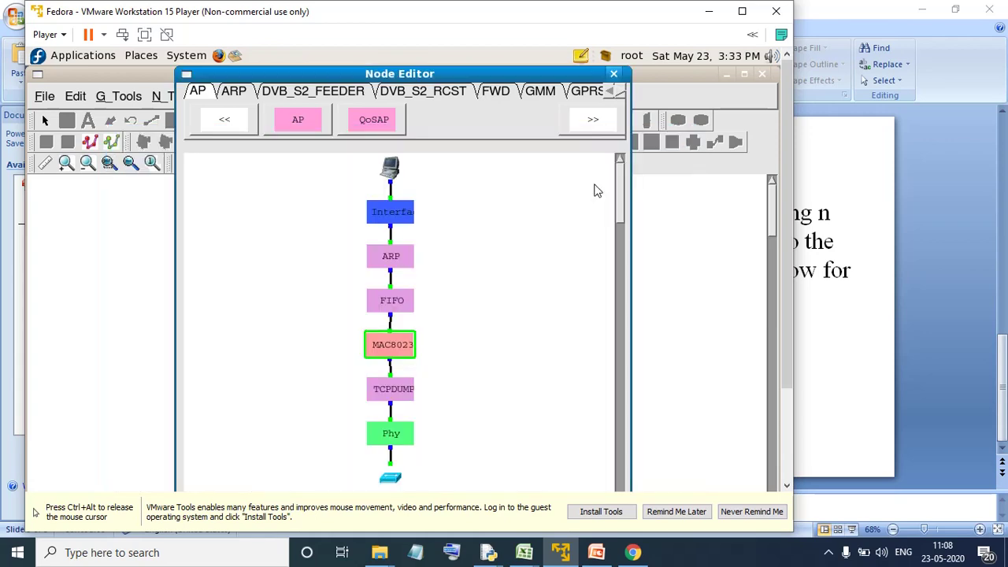
# Accept the FIFO module's queue settings for host 4 and save the host's settings
pyautogui.doubleClick(386, 307)
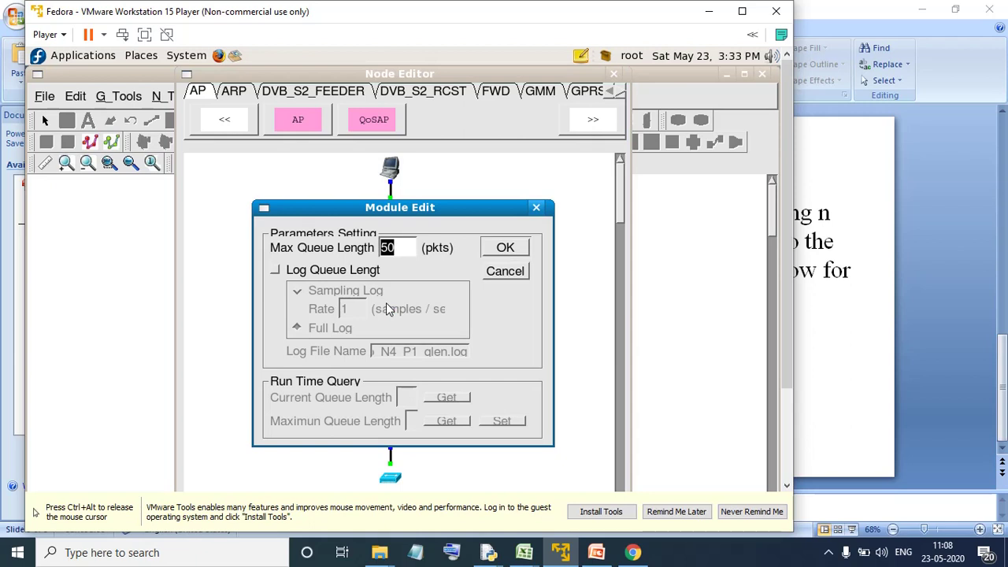
pyautogui.press('Return')
pyautogui.press('Escape')
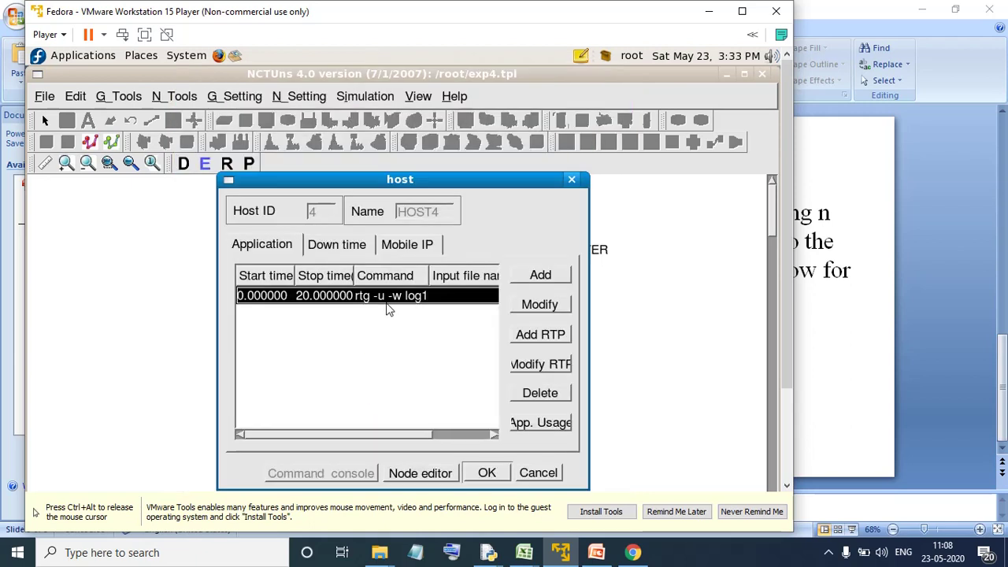
pyautogui.press('Return')
# Add a traffic entry to host 5 with stop time 20 seconds and the command rtg -u -w log1
pyautogui.doubleClick(567, 360)
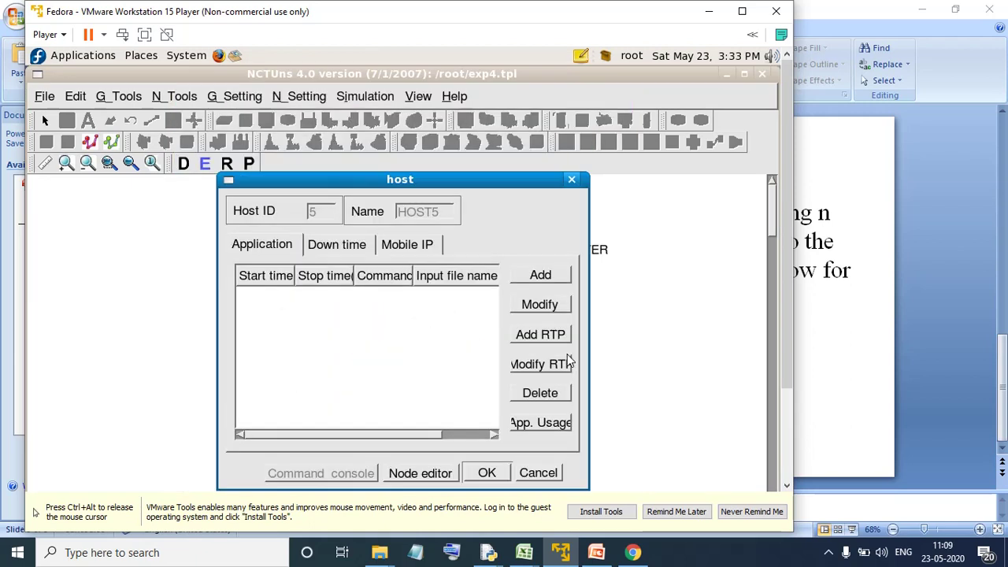
pyautogui.click(542, 277)
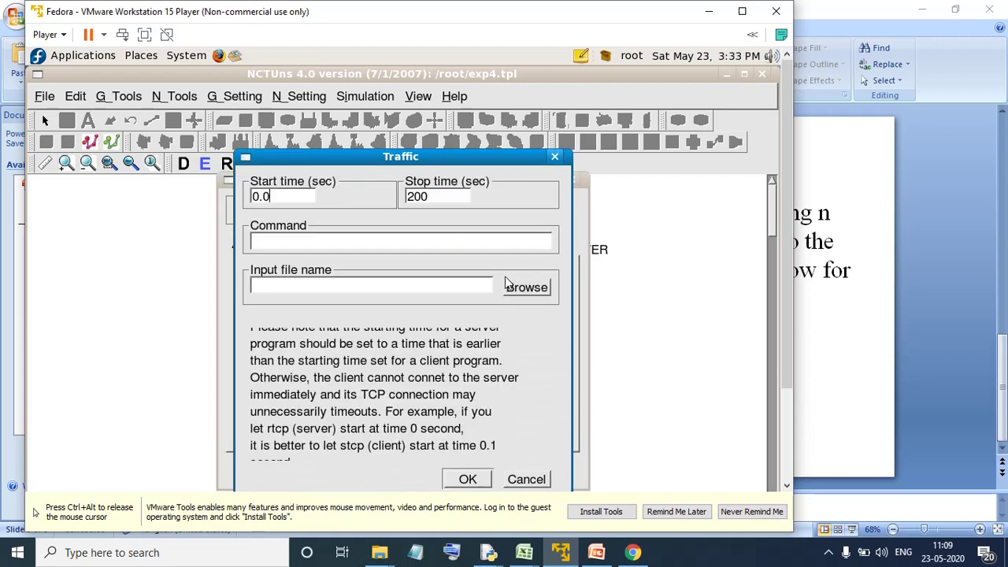
pyautogui.press('BackSpace')
pyautogui.hotkey('ctrl', 'v')
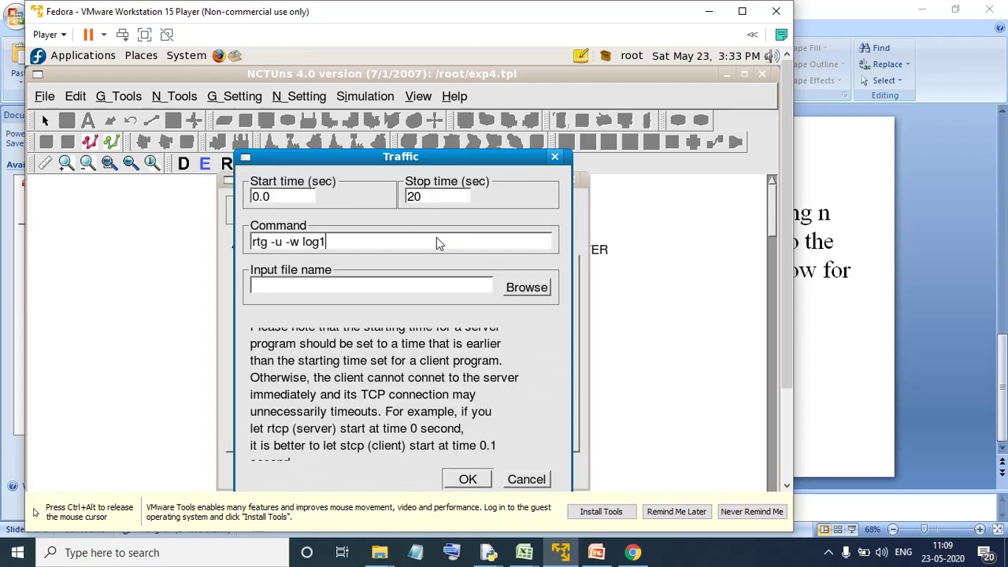
pyautogui.click(468, 480)
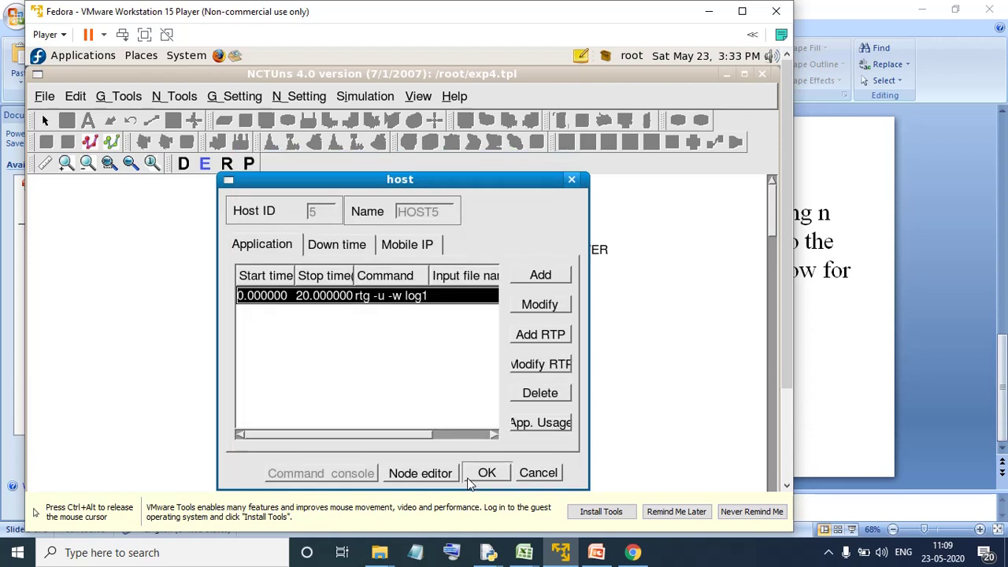
# Enable collision and drop packet logging in host 5's MAC8023 module and save the host's settings
pyautogui.click(439, 476)
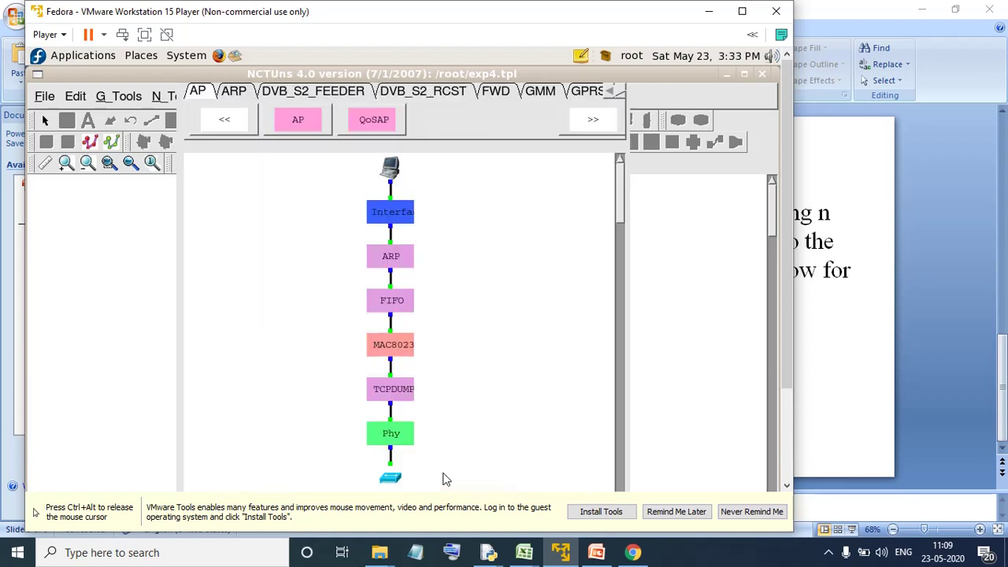
pyautogui.doubleClick(389, 346)
pyautogui.click(128, 231)
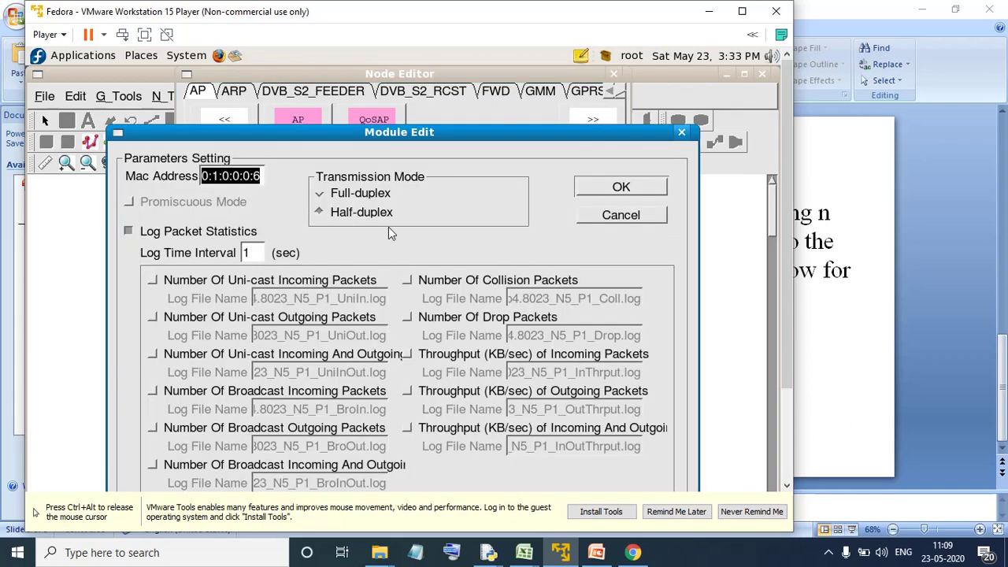
pyautogui.click(405, 282)
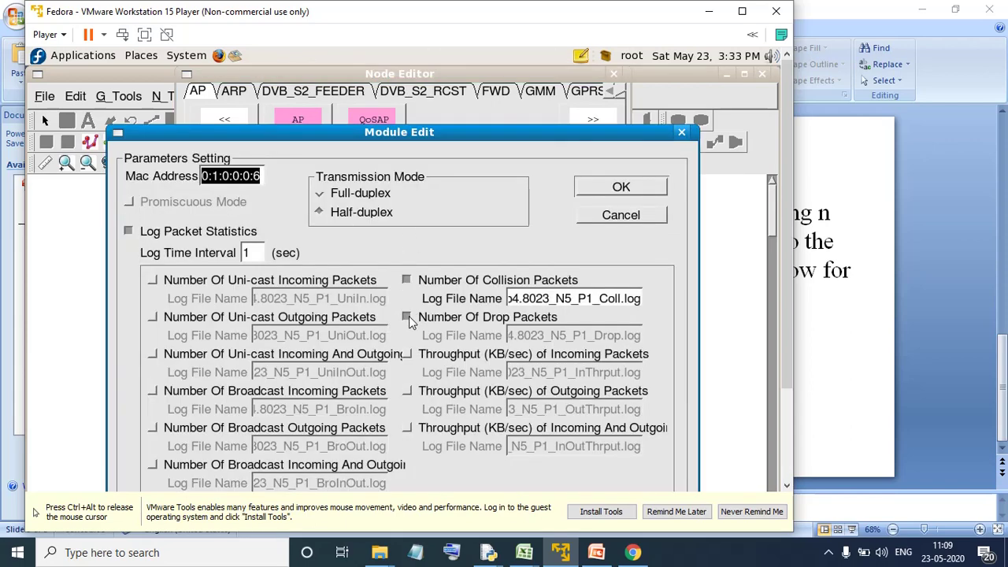
pyautogui.click(409, 316)
pyautogui.press('Return')
pyautogui.press('Return')
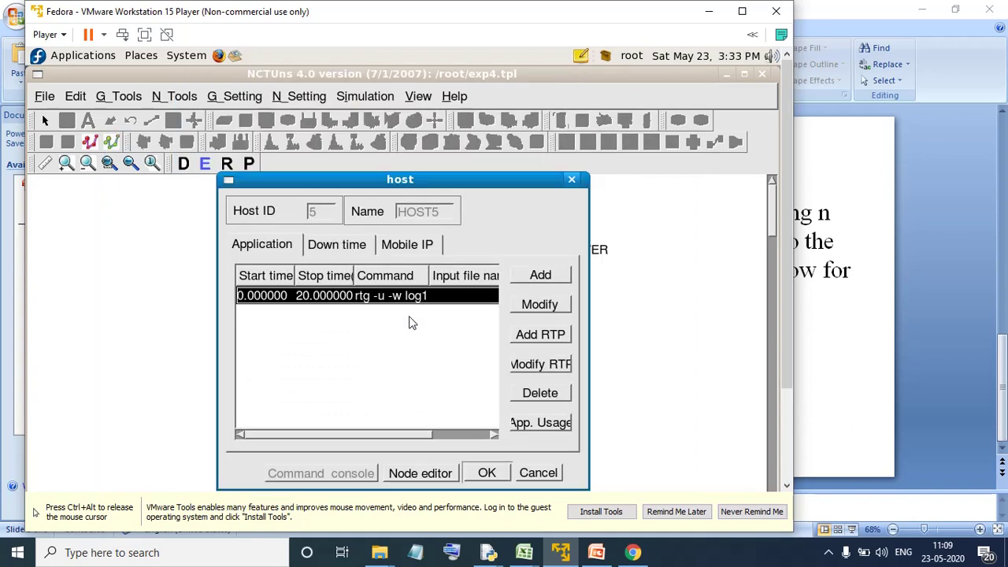
pyautogui.press('Return')
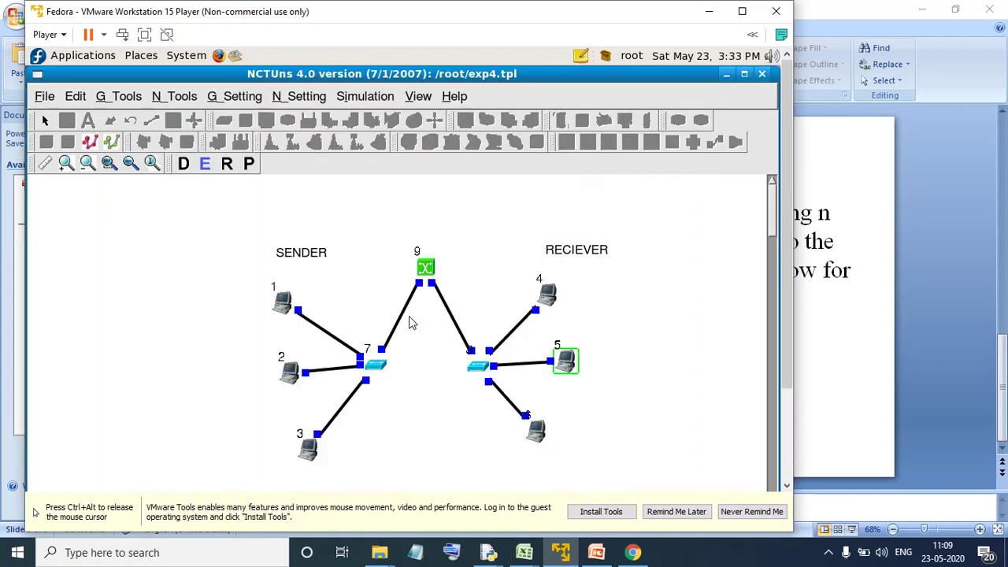
# Add a traffic entry to host 6 with stop time 20 seconds and the command rtg -u -w log1, and save the host's settings
pyautogui.doubleClick(536, 432)
pyautogui.click(559, 277)
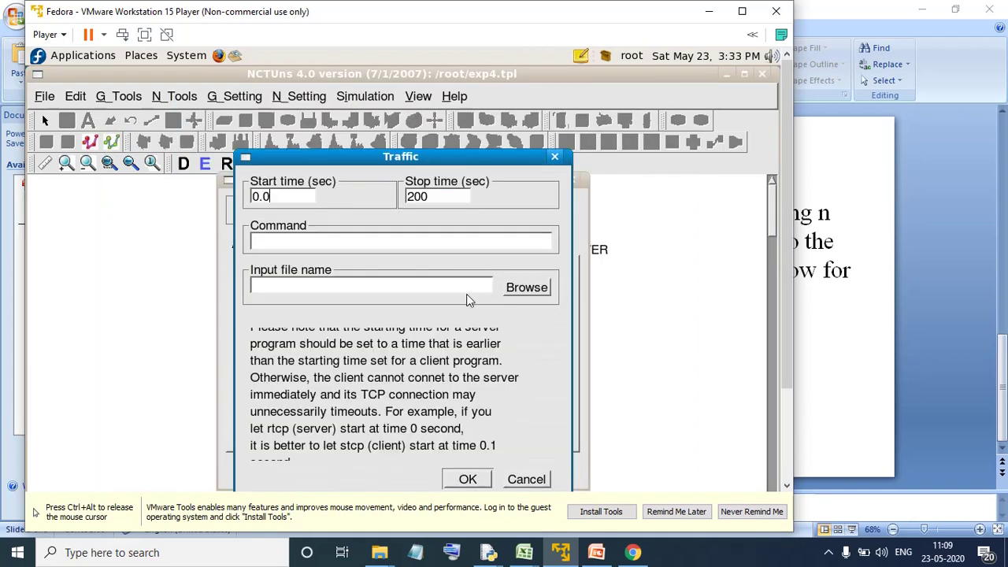
pyautogui.click(439, 198)
pyautogui.press('BackSpace')
pyautogui.hotkey('ctrl', 'v')
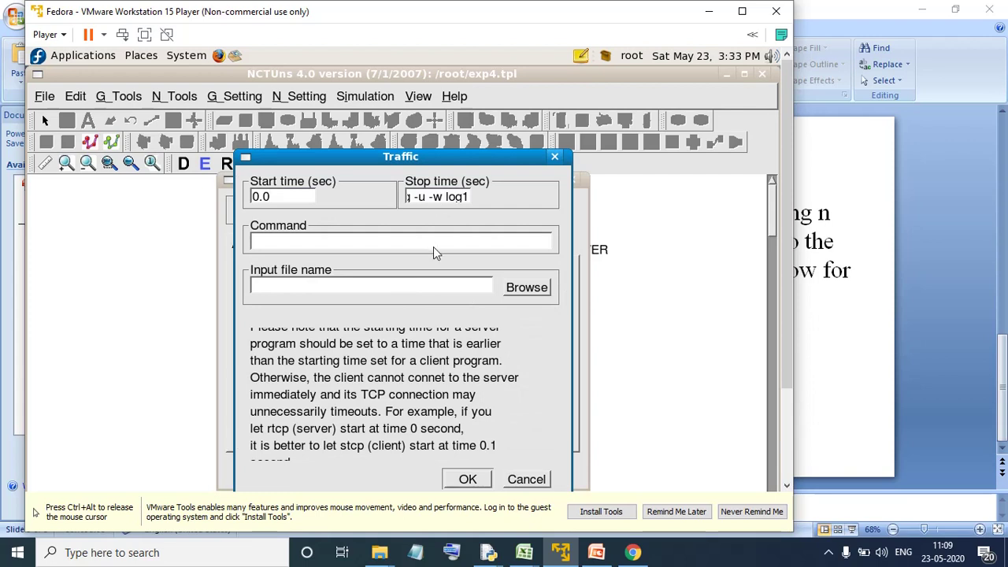
pyautogui.hotkey('ctrl', 'z')
pyautogui.write('rtg -u -w log1')
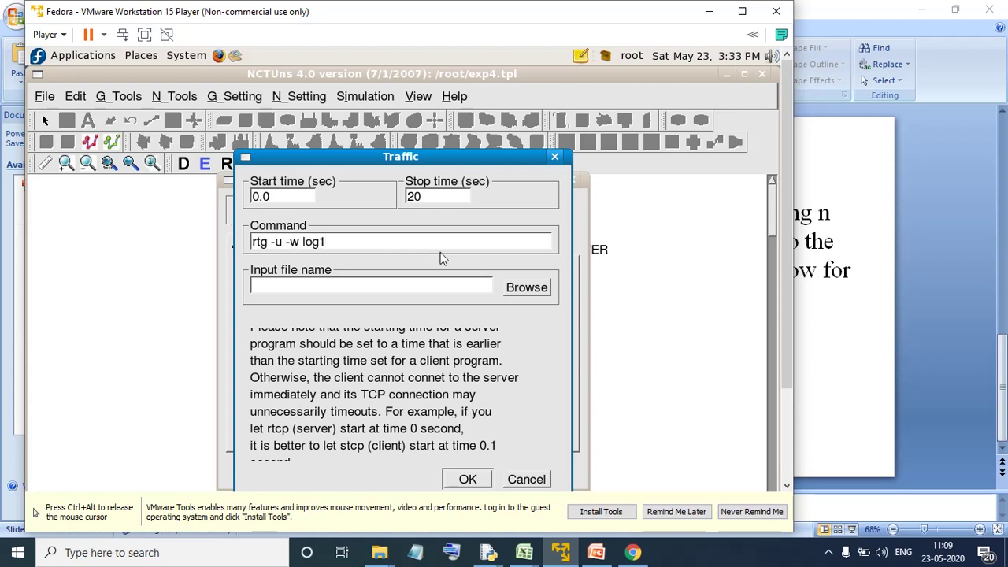
pyautogui.press('Return')
pyautogui.press('Return')
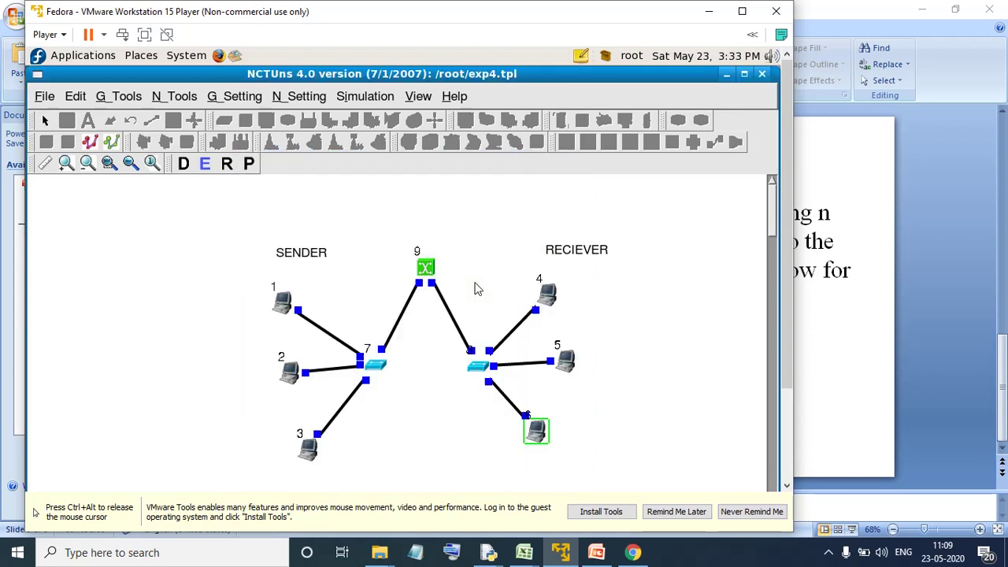
# Enable collision and drop packet logging in host 6's MAC8023 module and save the host's settings
pyautogui.doubleClick(541, 430)
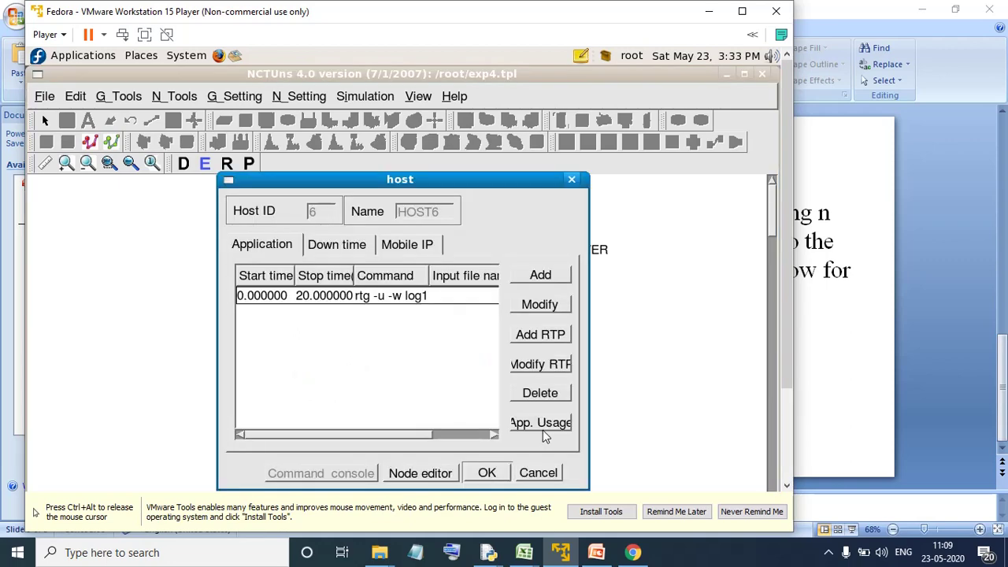
pyautogui.click(445, 474)
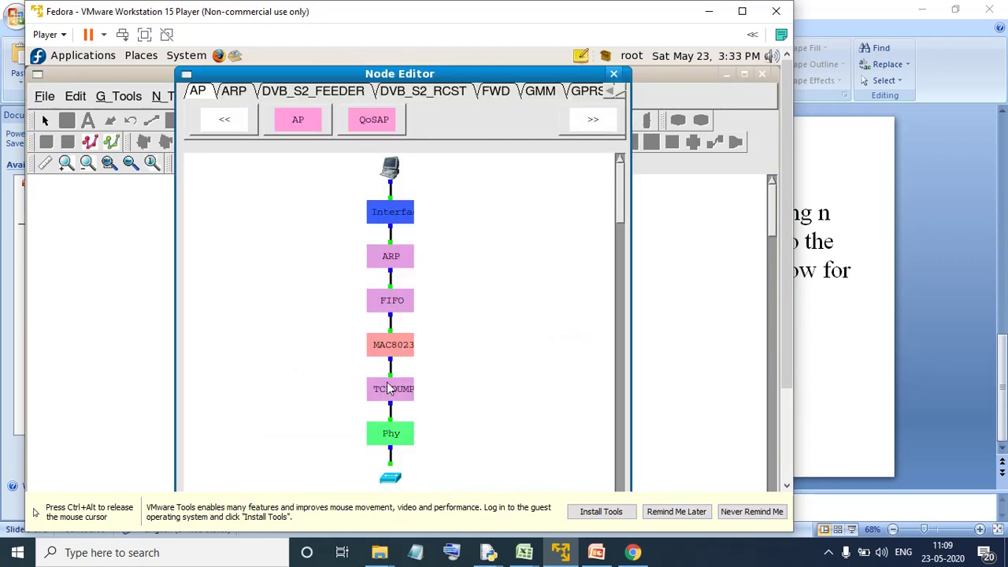
pyautogui.doubleClick(391, 347)
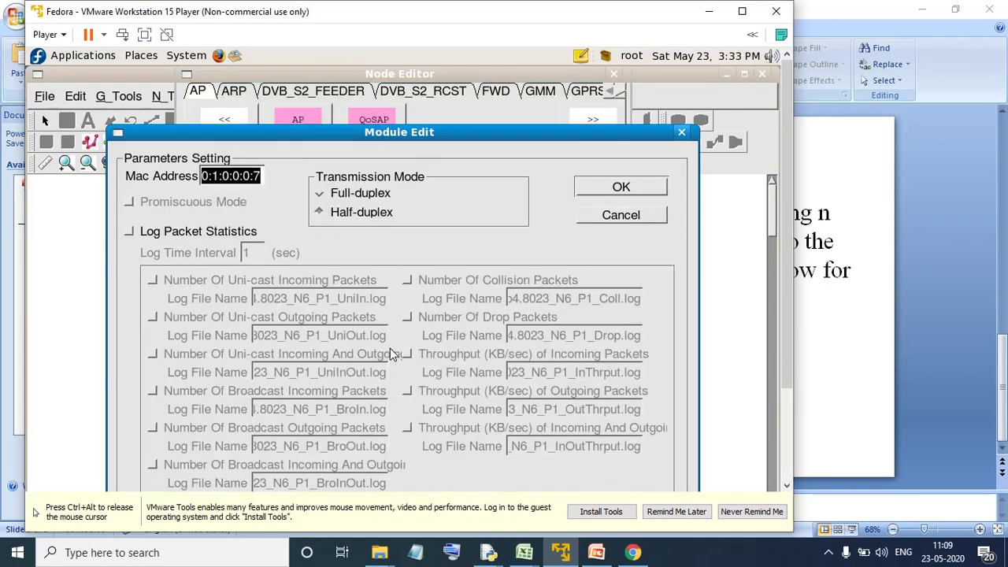
pyautogui.click(212, 236)
pyautogui.click(438, 285)
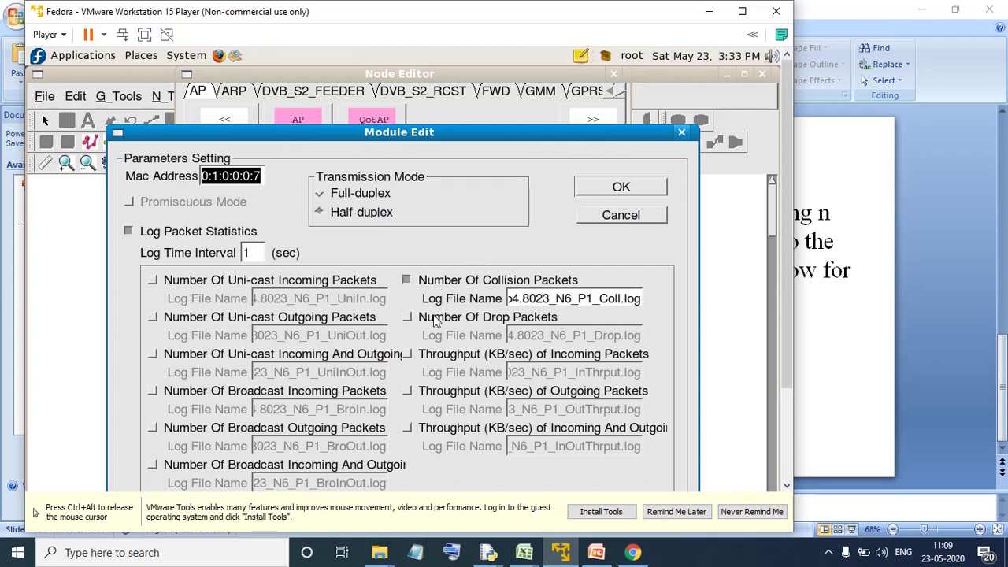
pyautogui.click(436, 319)
pyautogui.press('Return')
pyautogui.press('Escape')
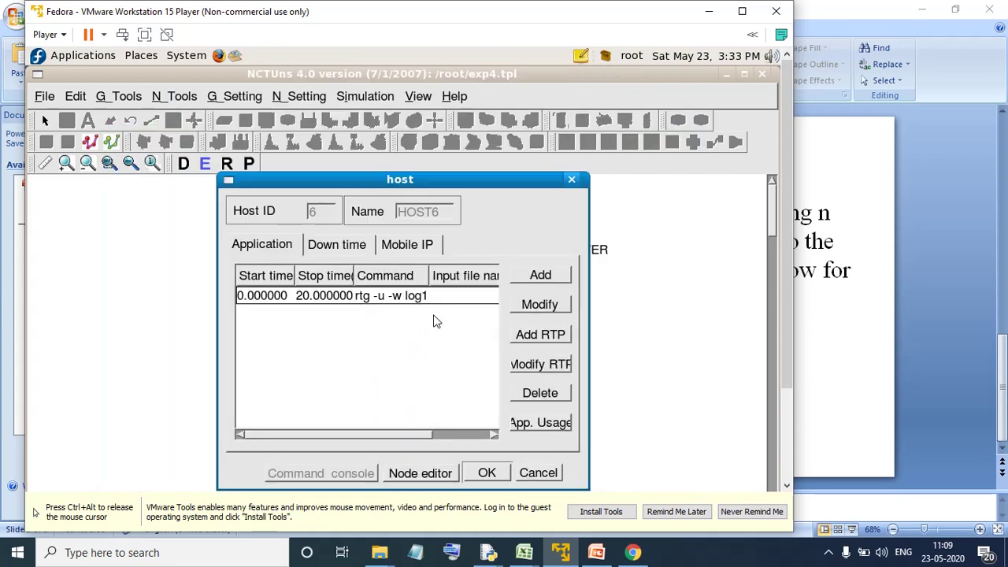
pyautogui.press('Return')
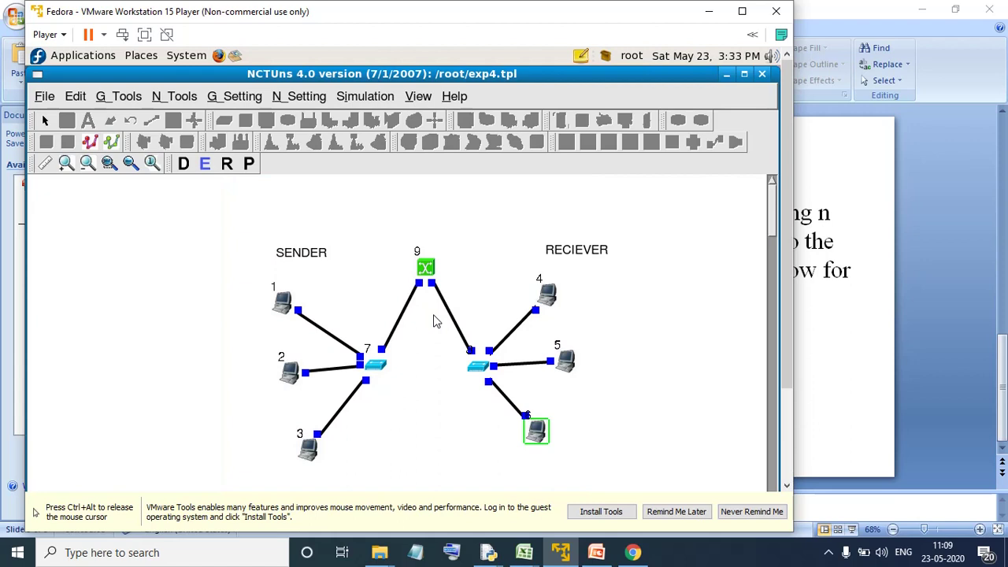
# Set the Phy module of switch 9's first port to a bandwidth of 5 Mbps and a bit error rate of 0.1
pyautogui.doubleClick(426, 270)
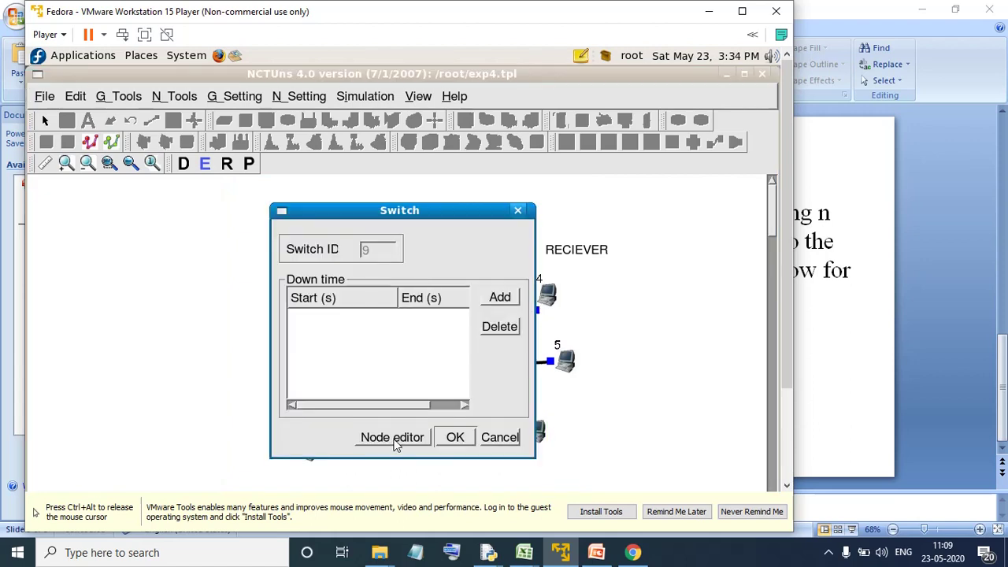
pyautogui.click(397, 444)
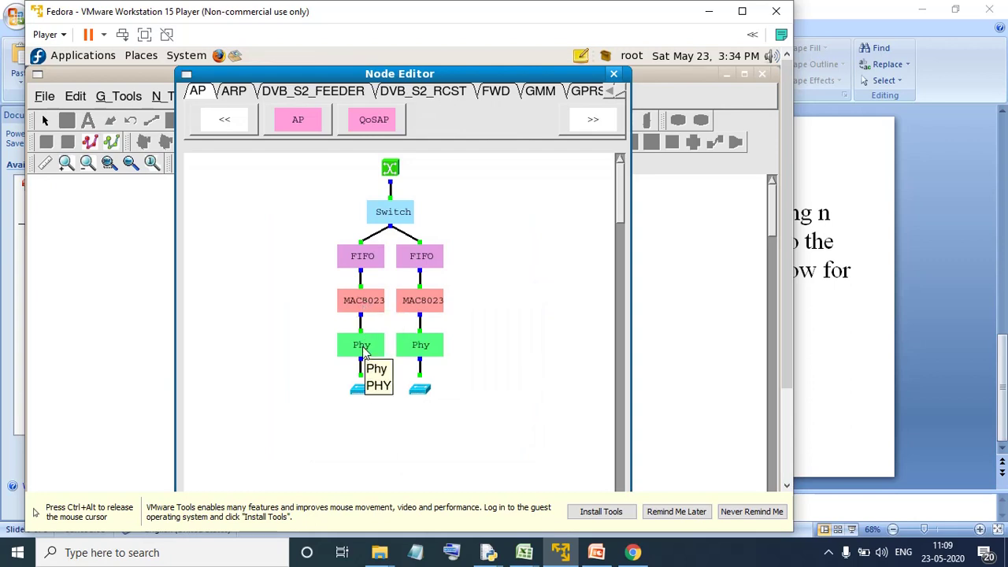
pyautogui.doubleClick(365, 353)
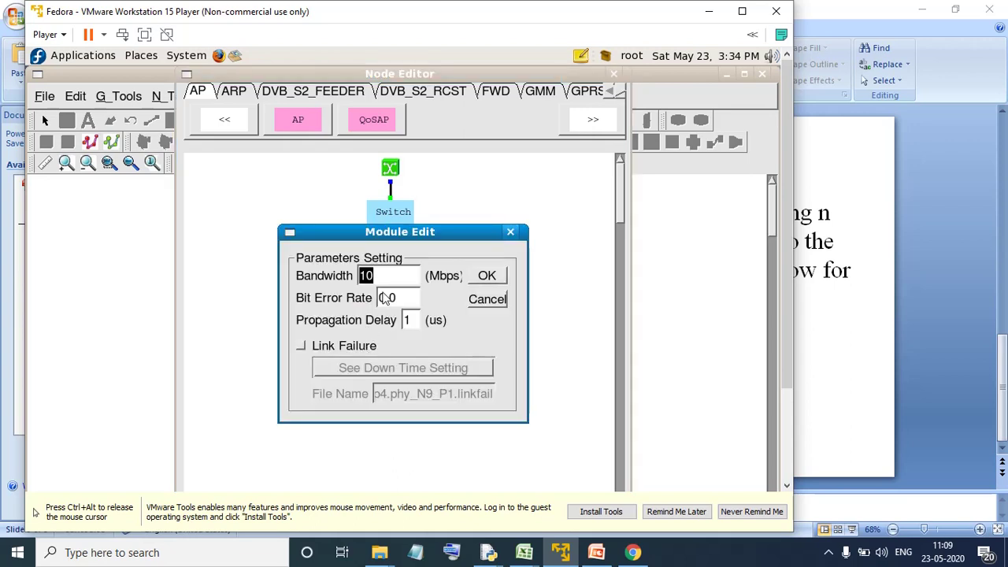
pyautogui.write('5')
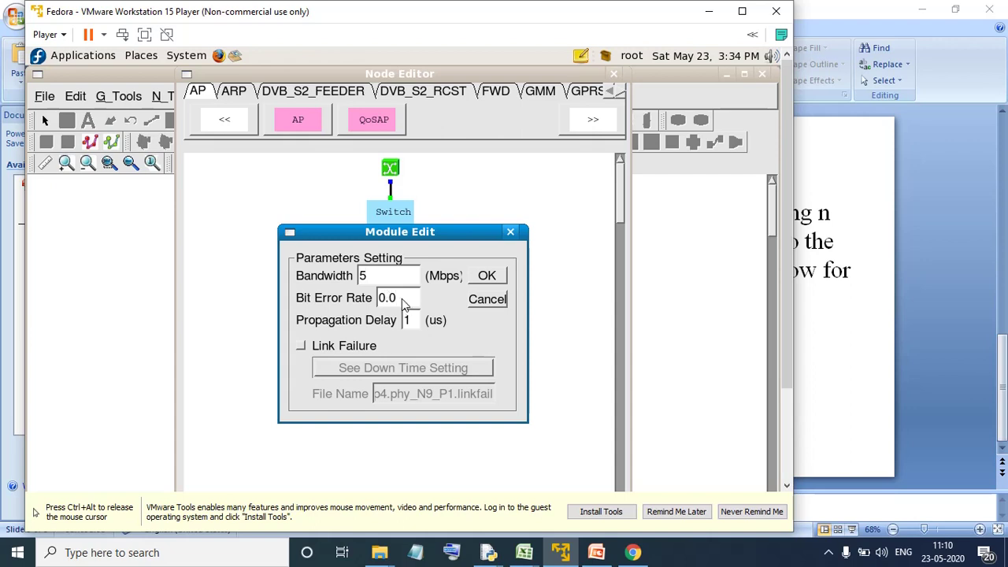
pyautogui.click(404, 304)
pyautogui.press('BackSpace')
pyautogui.write('1')
pyautogui.click(485, 278)
# Set the Phy module of switch 9's second port to 5 Mbps bandwidth and a bit error rate of 0.1
pyautogui.doubleClick(420, 345)
pyautogui.write('5')
pyautogui.click(400, 304)
pyautogui.press('BackSpace')
pyautogui.write('1')
pyautogui.click(483, 276)
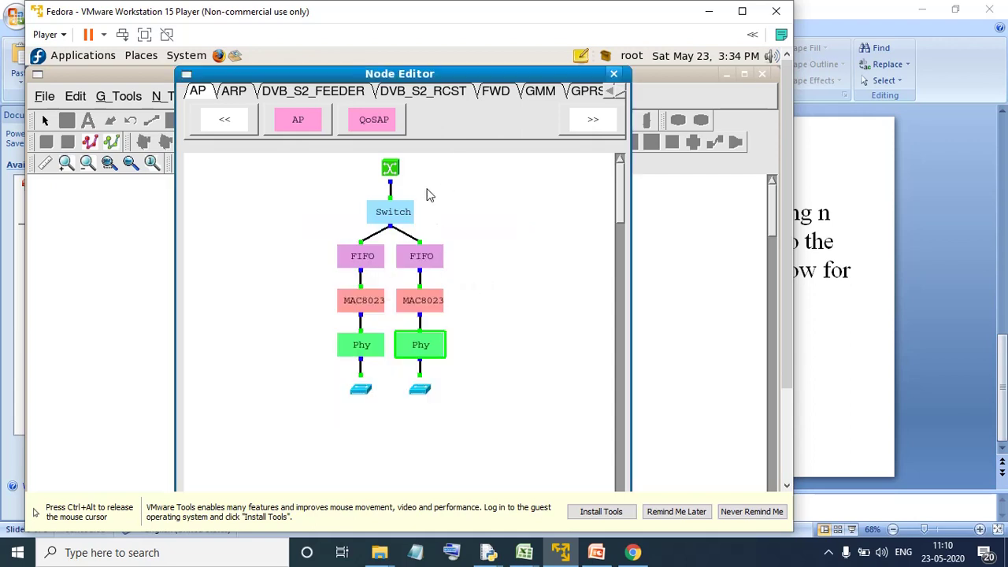
# Accept the MAC8023 settings of switch 9's second port and save the switch's settings
pyautogui.doubleClick(415, 302)
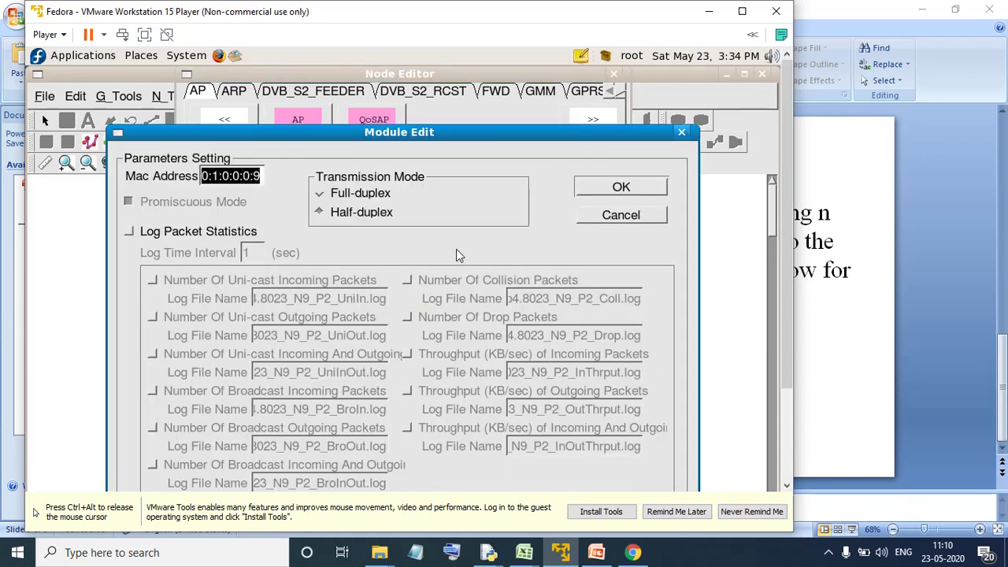
pyautogui.press('Return')
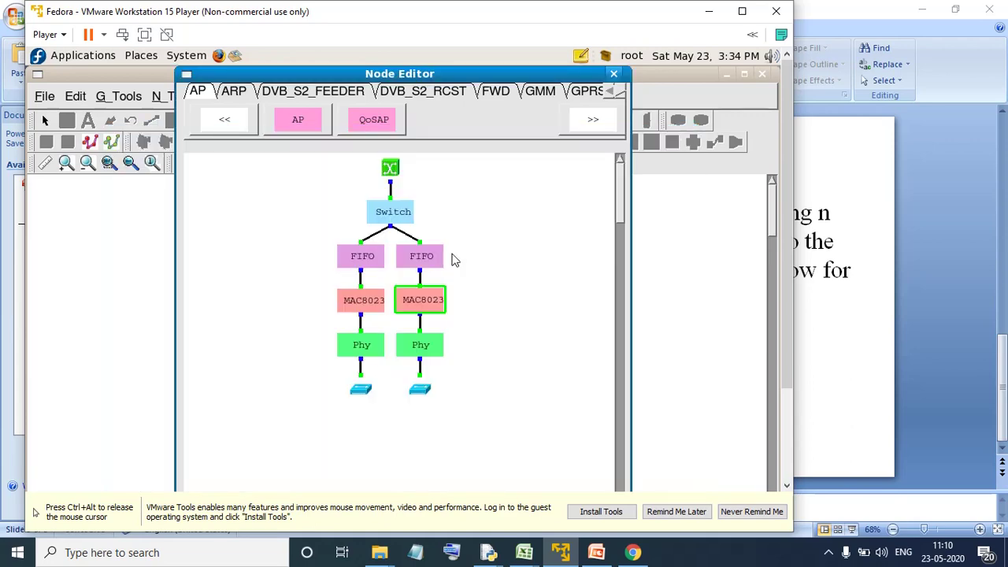
pyautogui.press('Escape')
pyautogui.press('Return')
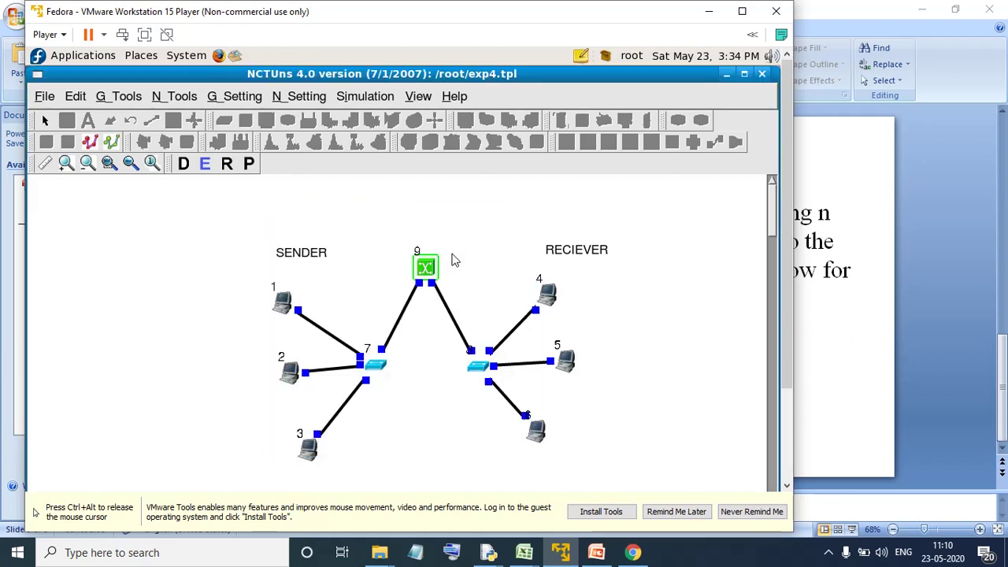
# Switch the project to run simulation mode and agree to save the current topology
pyautogui.click(226, 164)
pyautogui.click(326, 356)
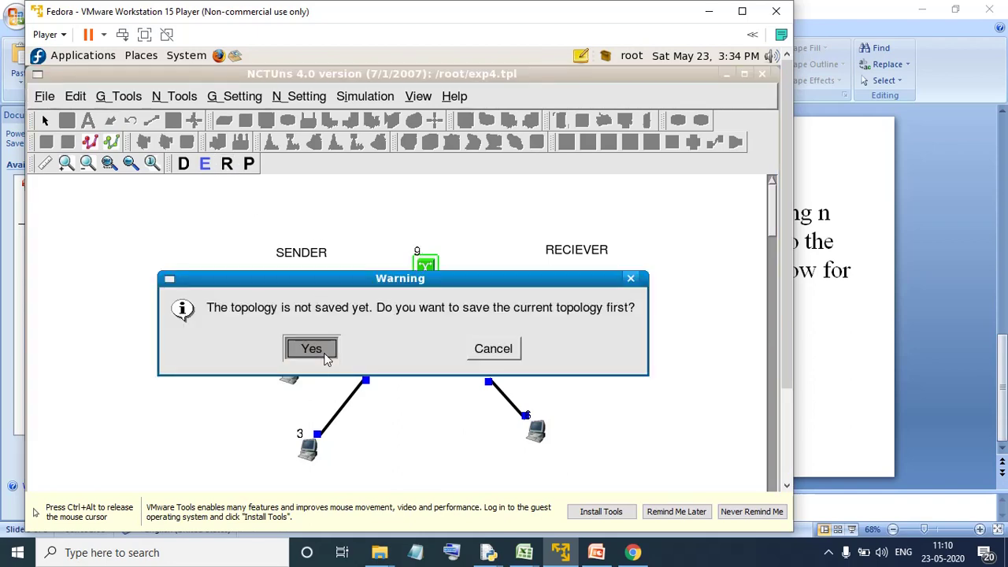
# Run the simulation on the saved topology and acknowledge the simulation and file transfer completion notices
pyautogui.press('Return')
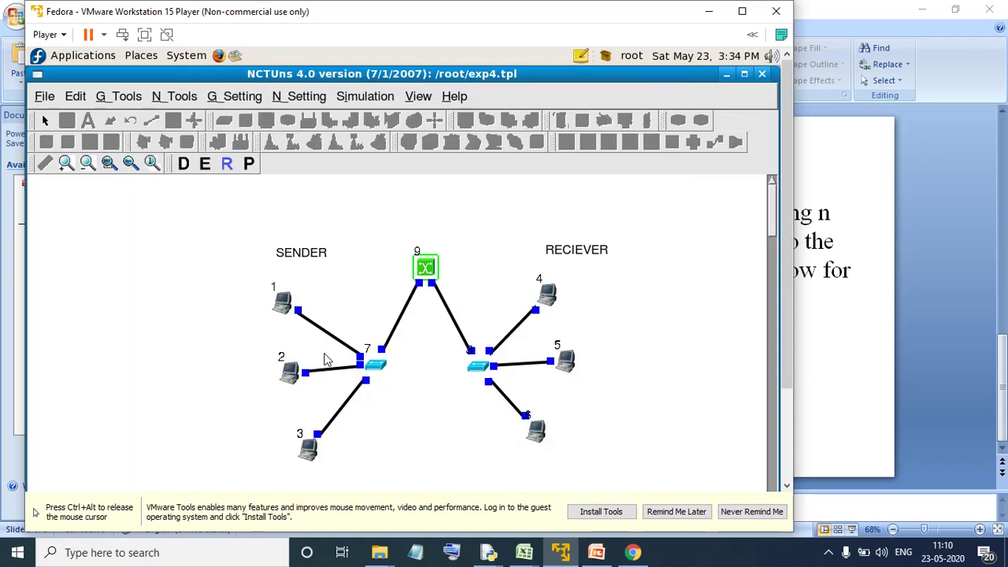
pyautogui.click(379, 97)
pyautogui.click(375, 126)
pyautogui.hotkey('ctrl', 'alt')
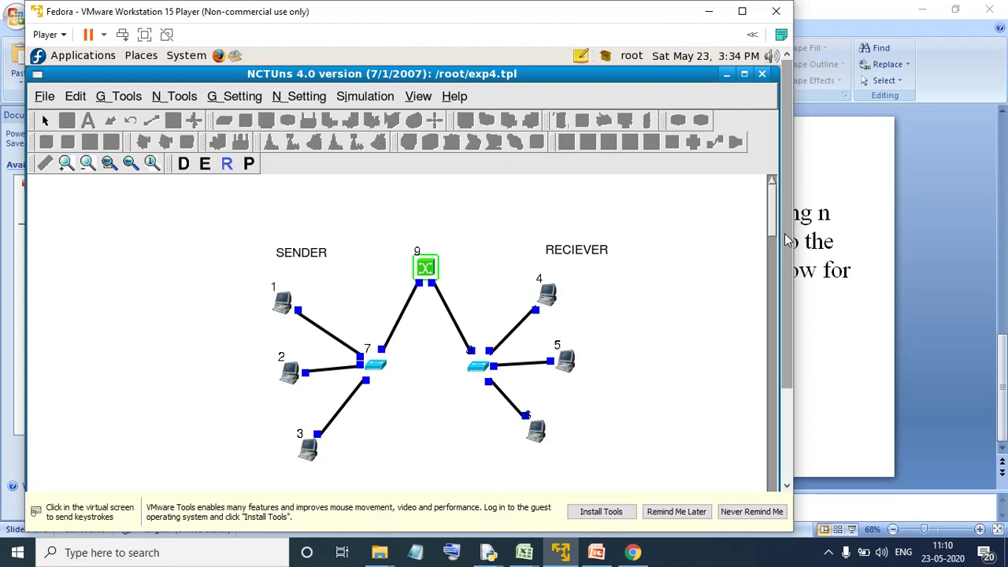
pyautogui.scroll(-3, 786, 240)
pyautogui.click(287, 383)
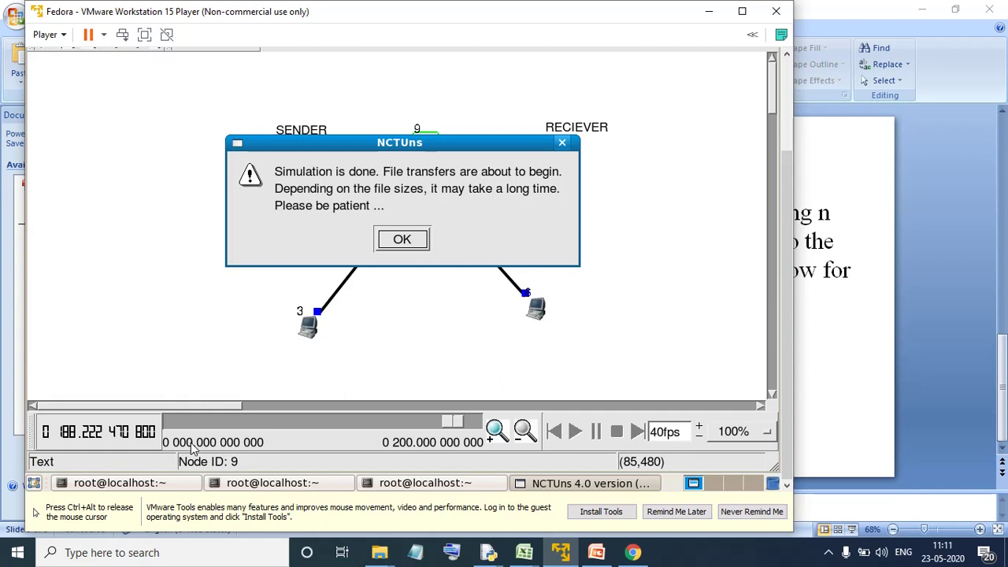
pyautogui.click(405, 239)
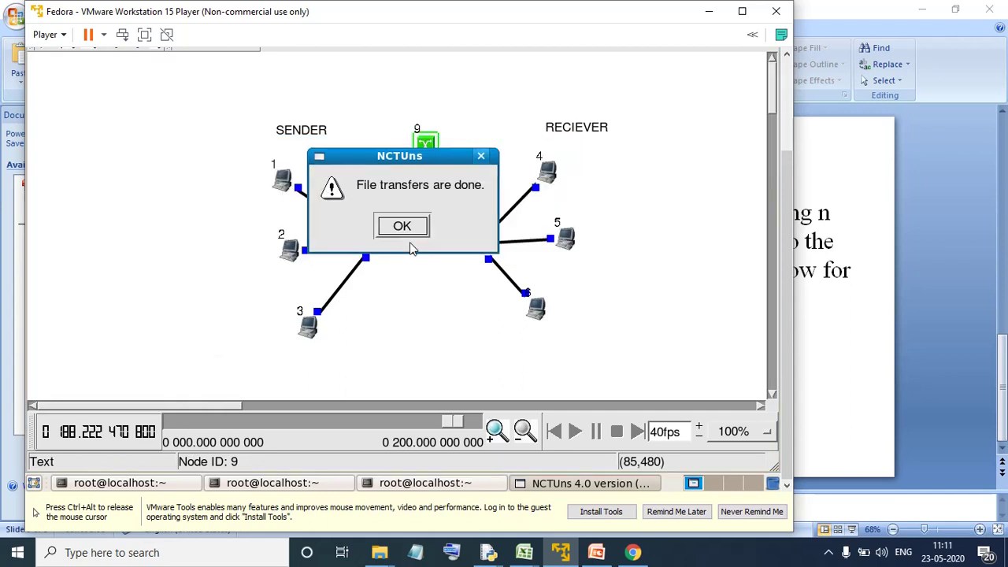
pyautogui.click(408, 236)
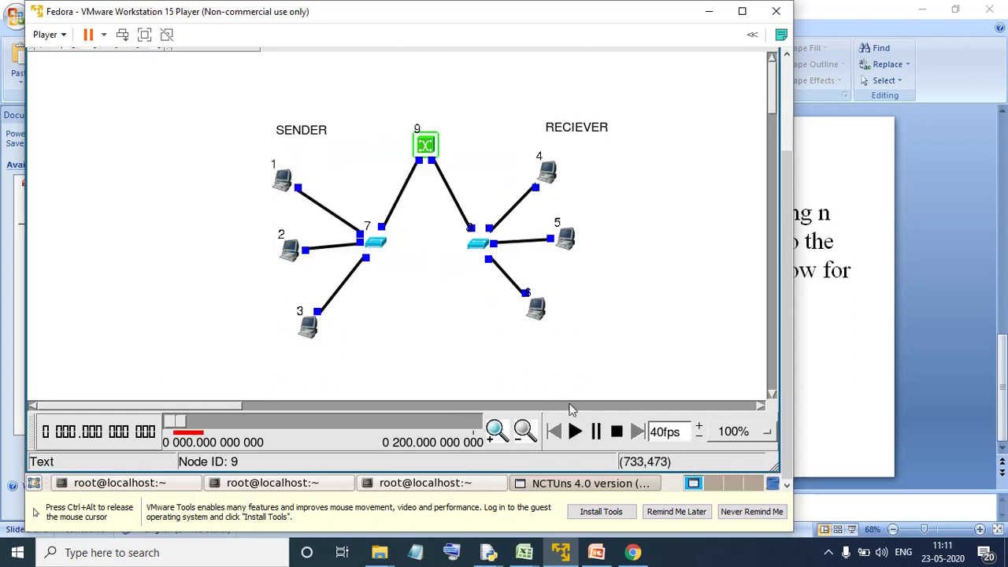
# Play back the packet animation, pausing and resuming it once, and stop the playback
pyautogui.click(575, 432)
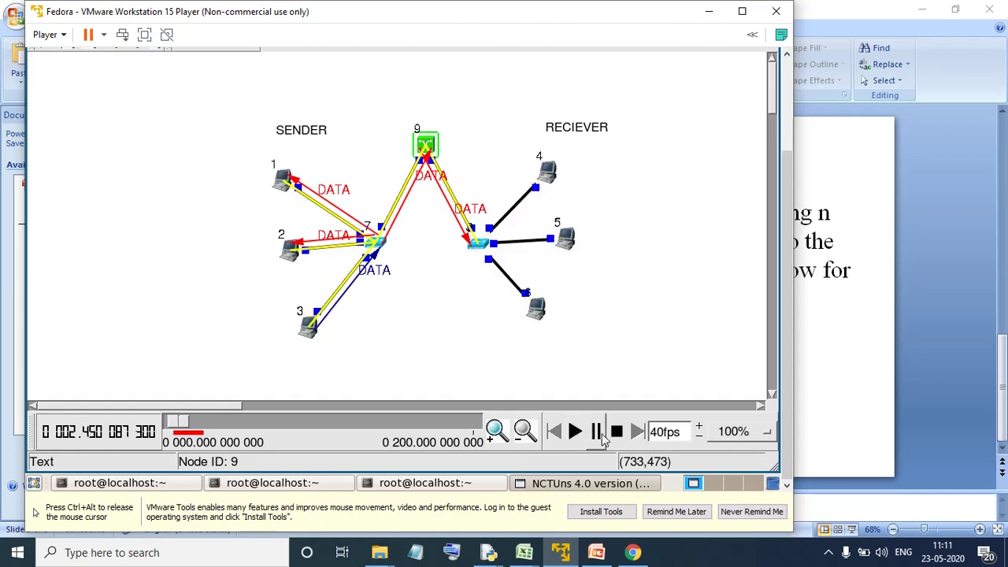
pyautogui.click(598, 434)
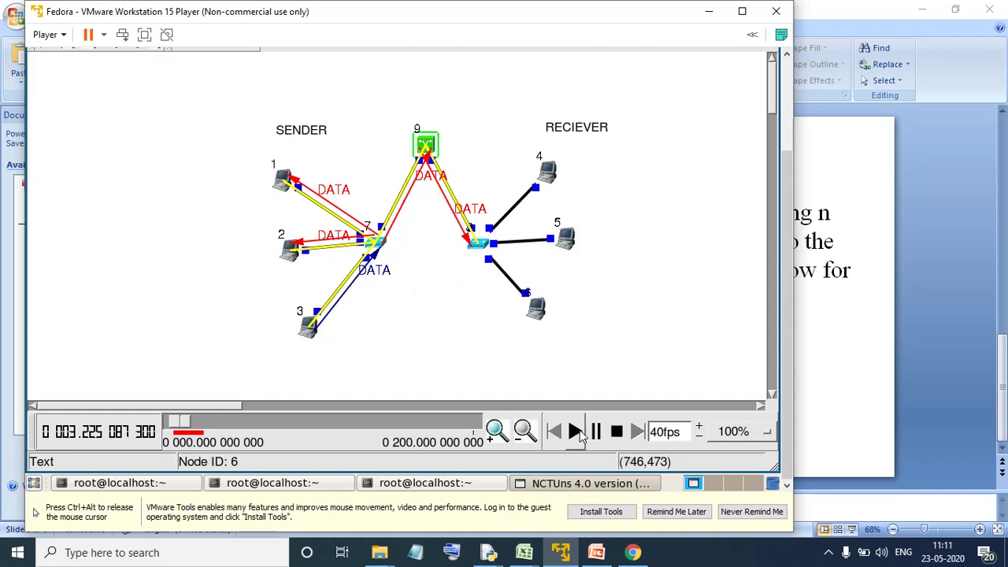
pyautogui.click(575, 432)
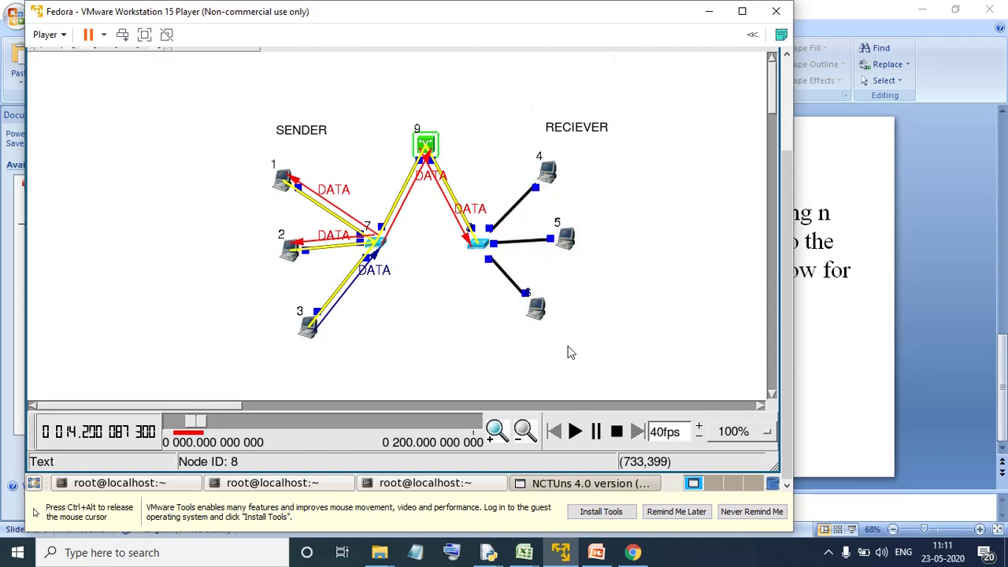
pyautogui.click(616, 431)
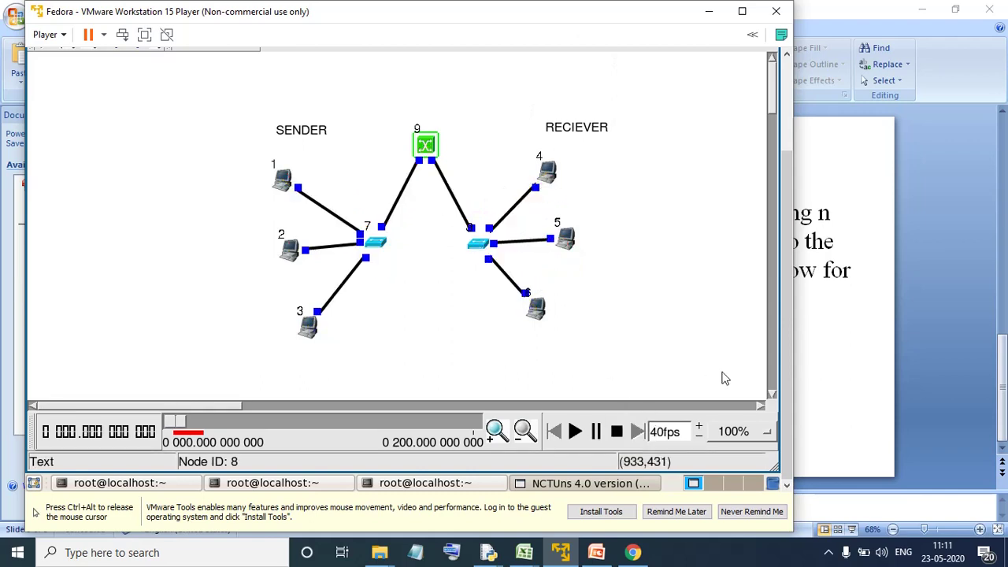
# Start the graph plotter and plot exp4.8023_N1_P1_Coll.log from the exp4.results folder
pyautogui.moveTo(782, 140); pyautogui.dragTo(778, 87)
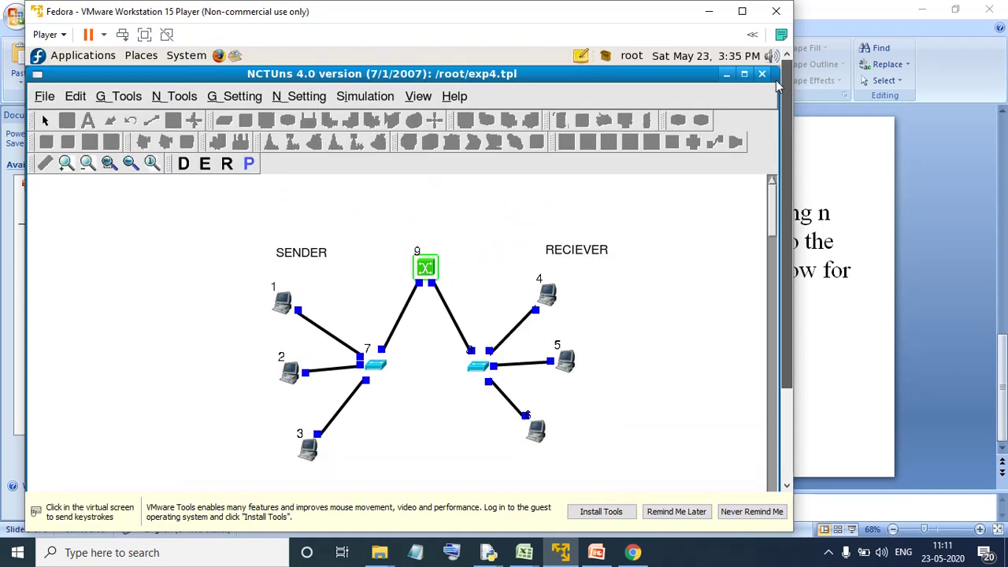
pyautogui.click(775, 87)
pyautogui.click(126, 96)
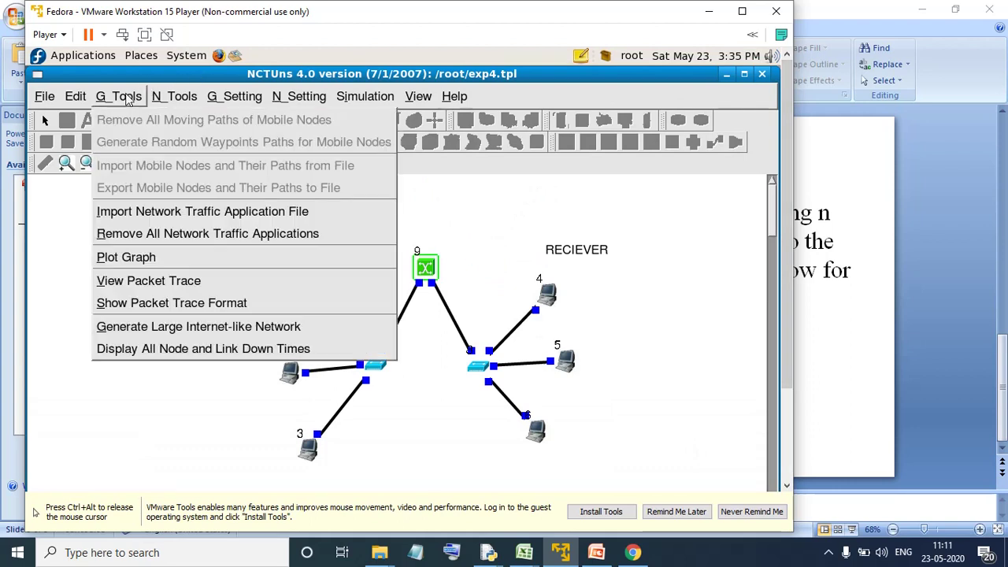
pyautogui.click(110, 259)
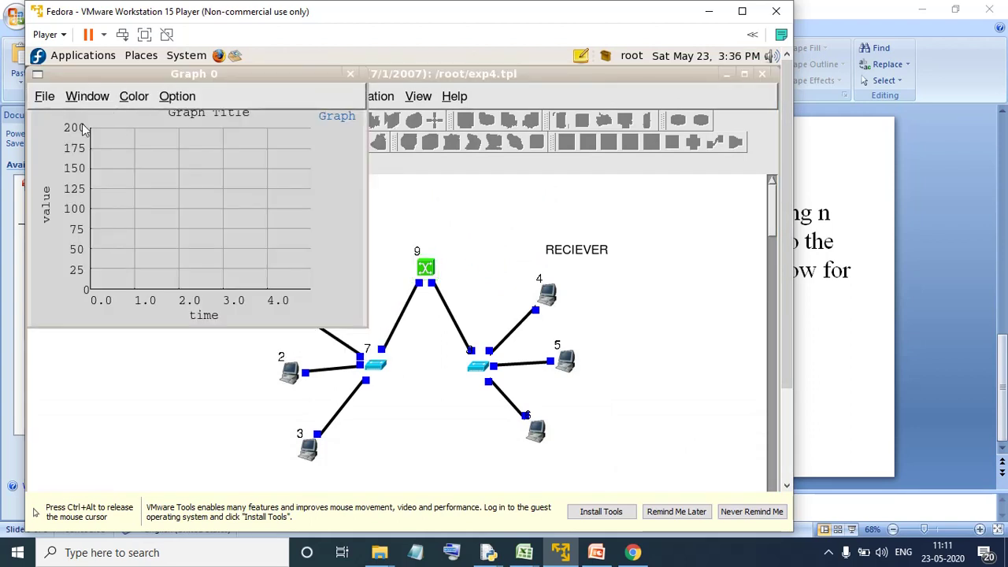
pyautogui.click(43, 102)
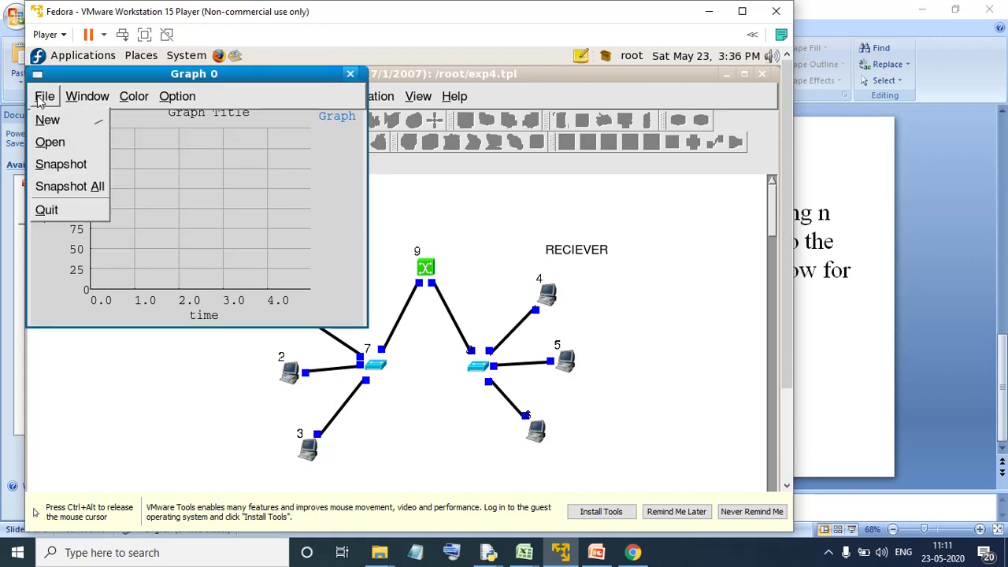
pyautogui.click(49, 141)
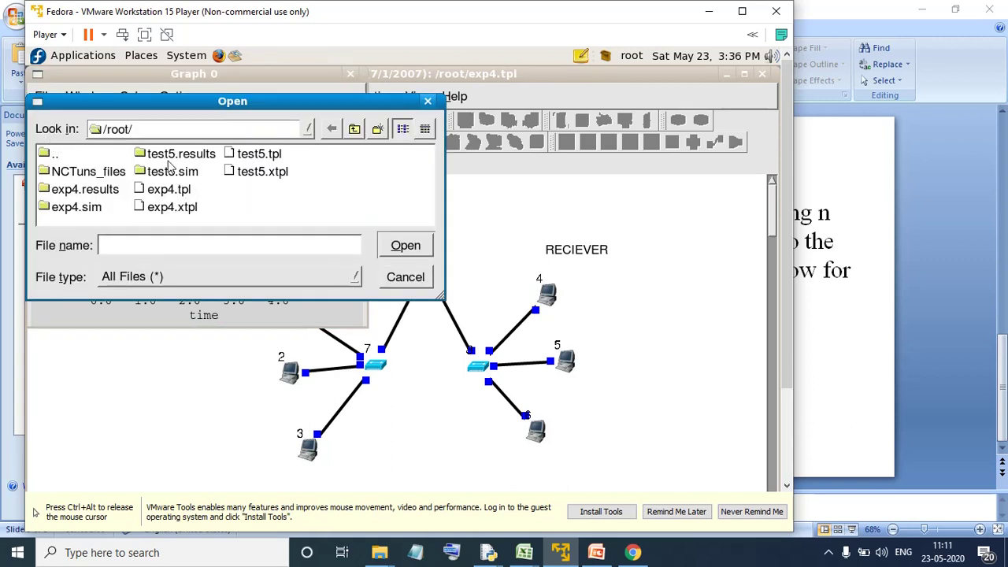
pyautogui.doubleClick(98, 191)
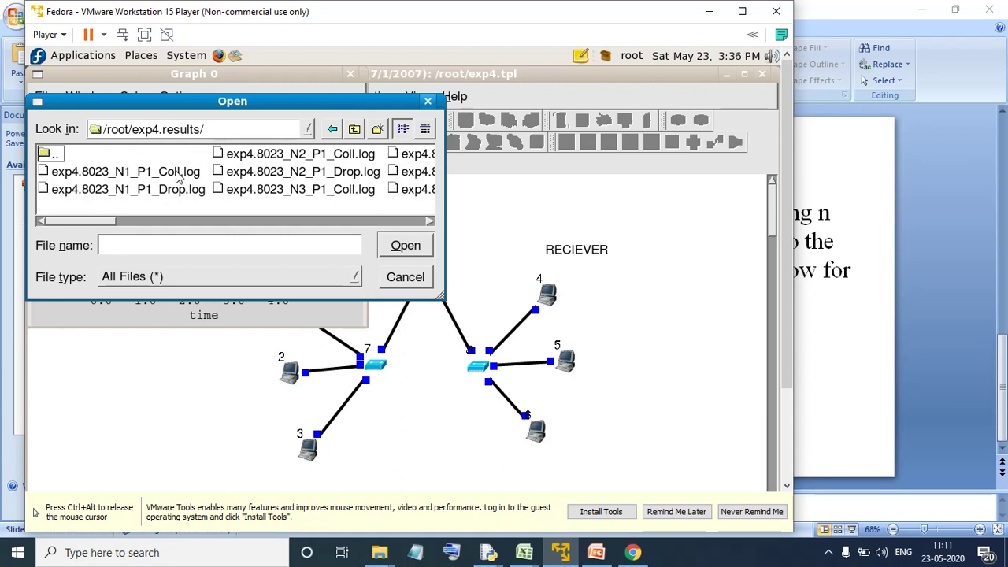
pyautogui.doubleClick(177, 173)
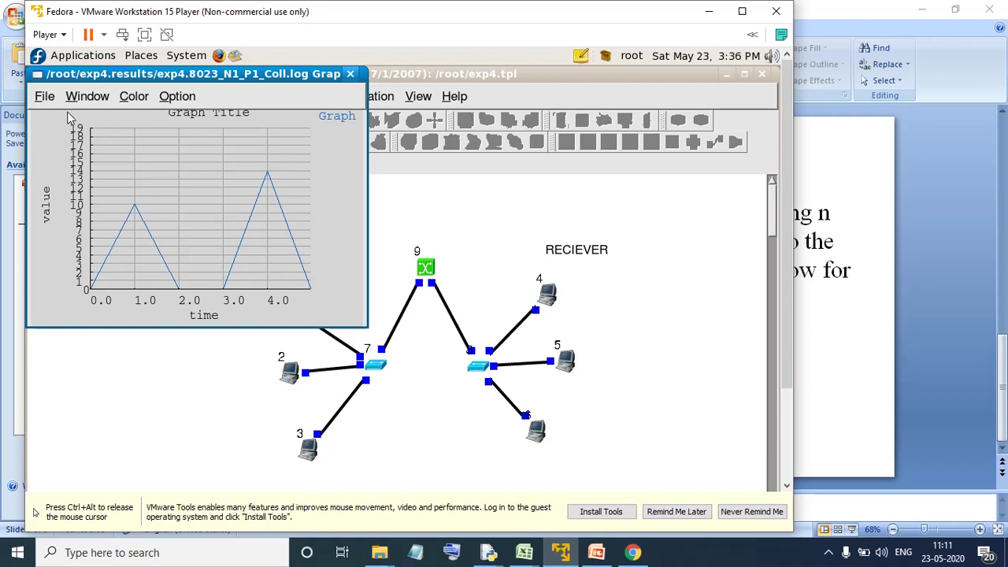
# Plot exp4.8023_N1_P1_Drop.log in a new Graph 1 window and place it beside the node 1 collision graph
pyautogui.click(45, 97)
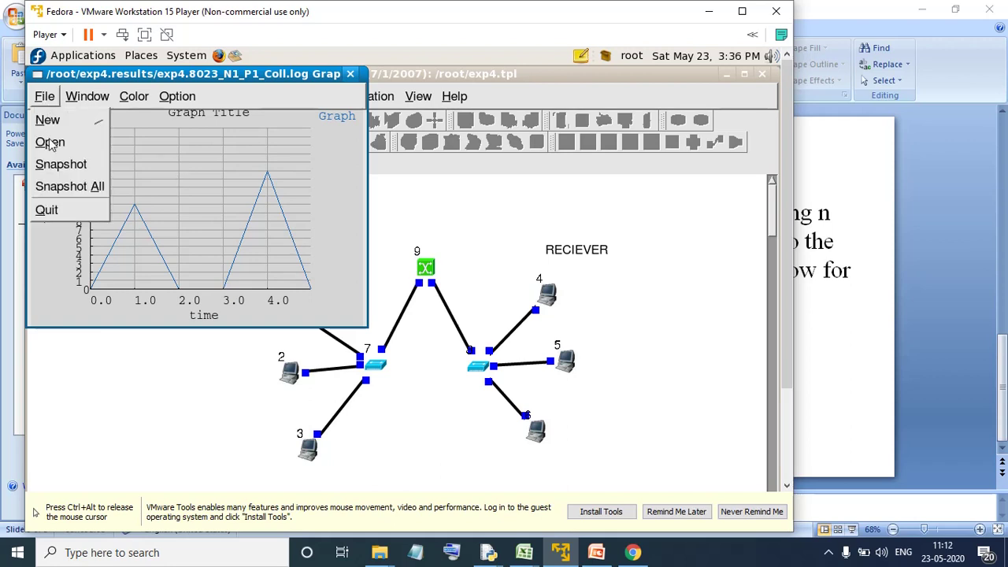
pyautogui.moveTo(50, 123)
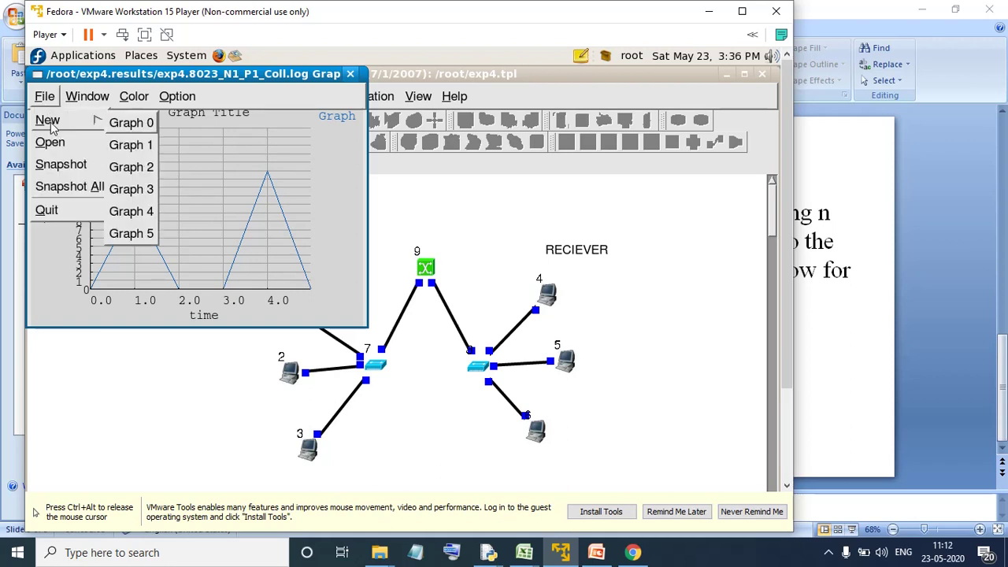
pyautogui.click(133, 149)
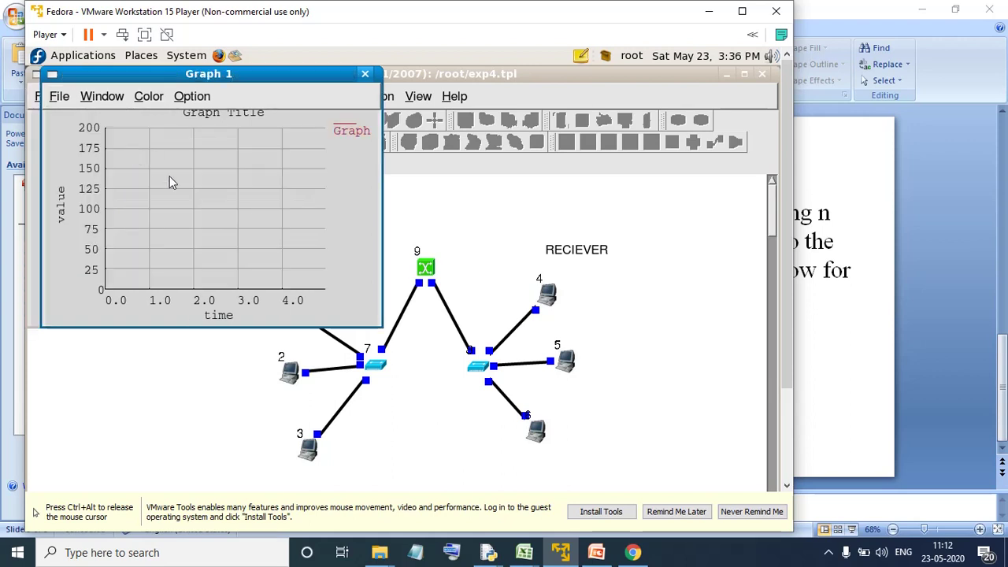
pyautogui.click(59, 98)
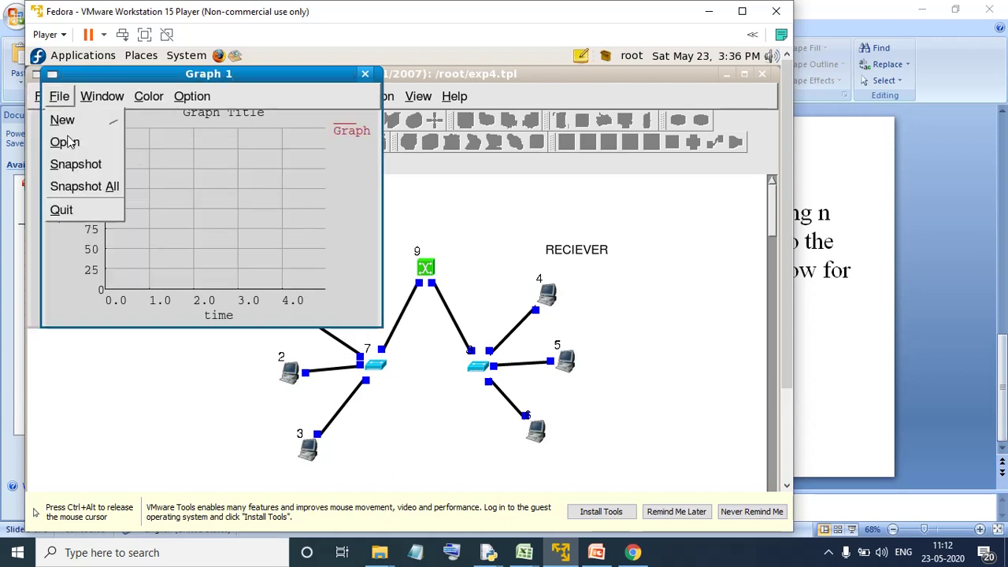
pyautogui.click(70, 141)
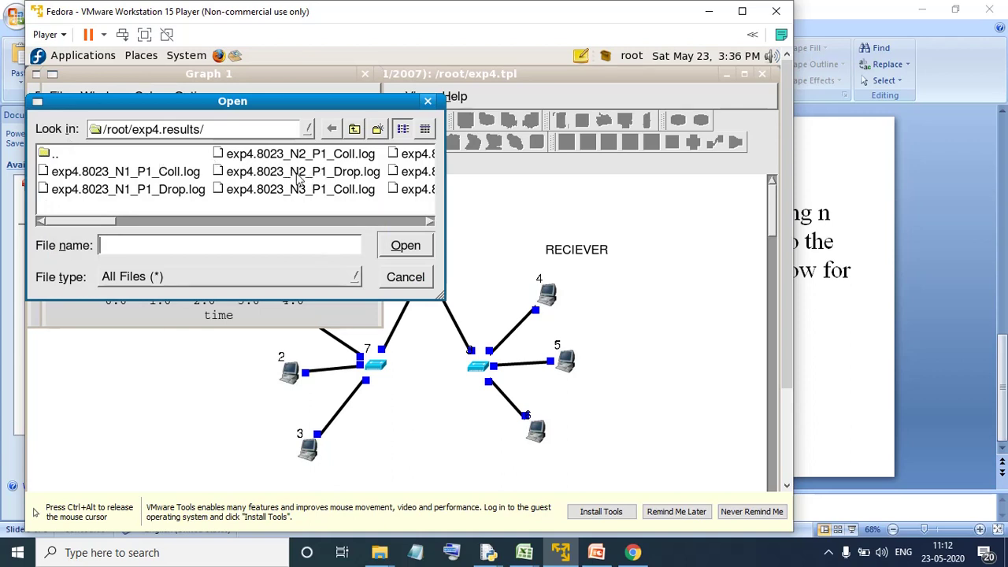
pyautogui.doubleClick(195, 190)
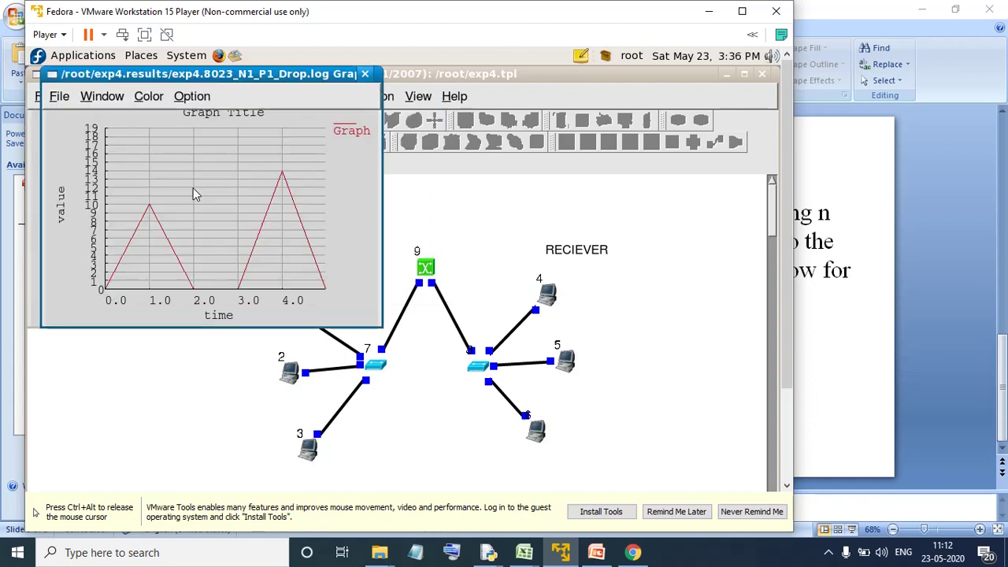
pyautogui.moveTo(199, 76); pyautogui.dragTo(464, 86)
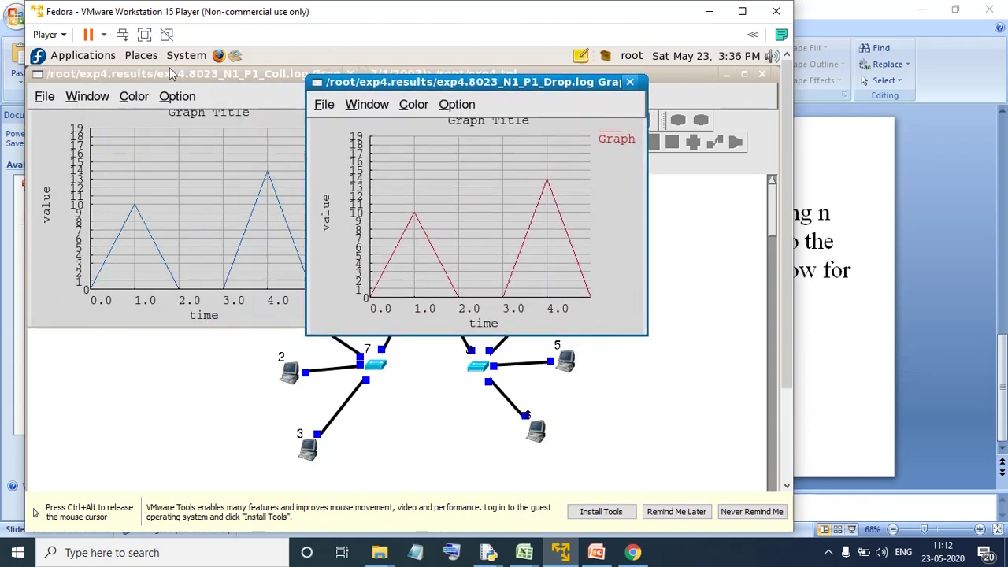
# Create a new Graph 2 window and plot exp4.8023_N2_P1_Coll.log in it
pyautogui.click(325, 105)
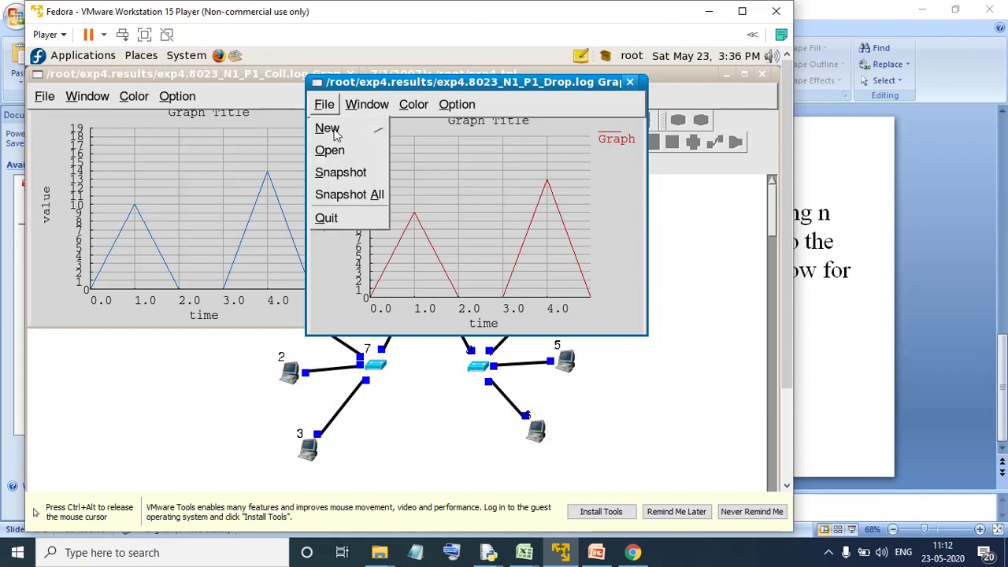
pyautogui.moveTo(336, 136)
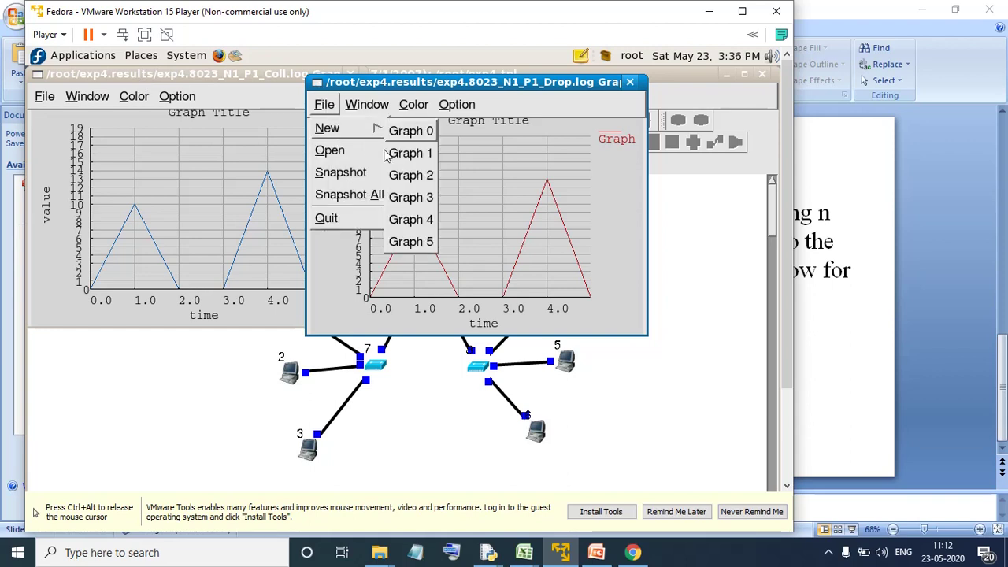
pyautogui.click(408, 180)
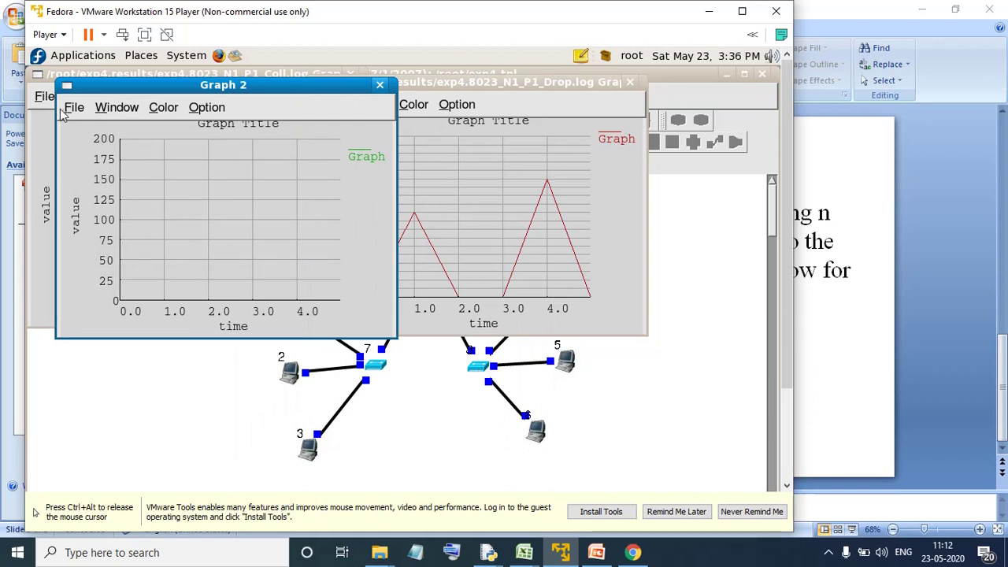
pyautogui.click(69, 112)
pyautogui.click(79, 153)
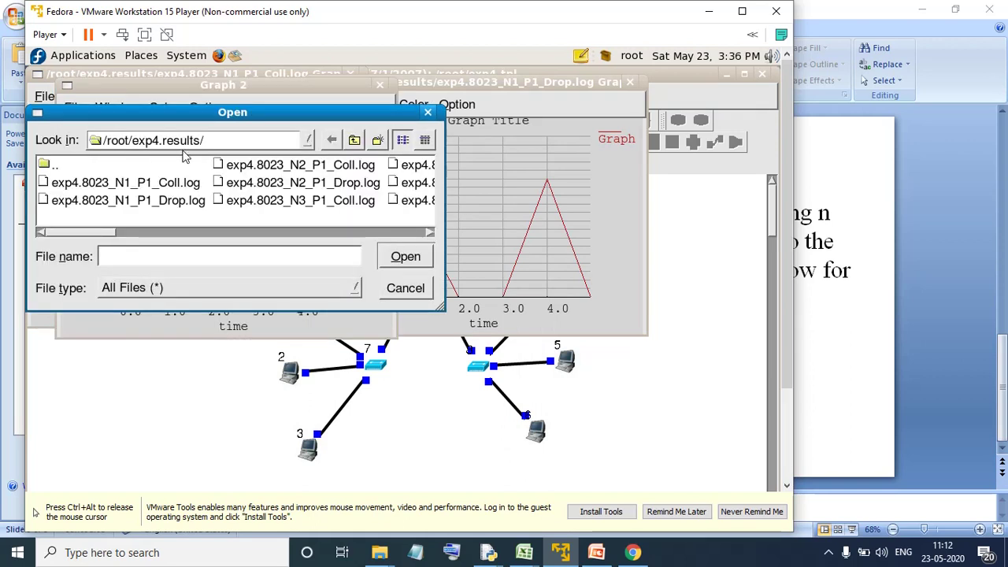
pyautogui.doubleClick(255, 165)
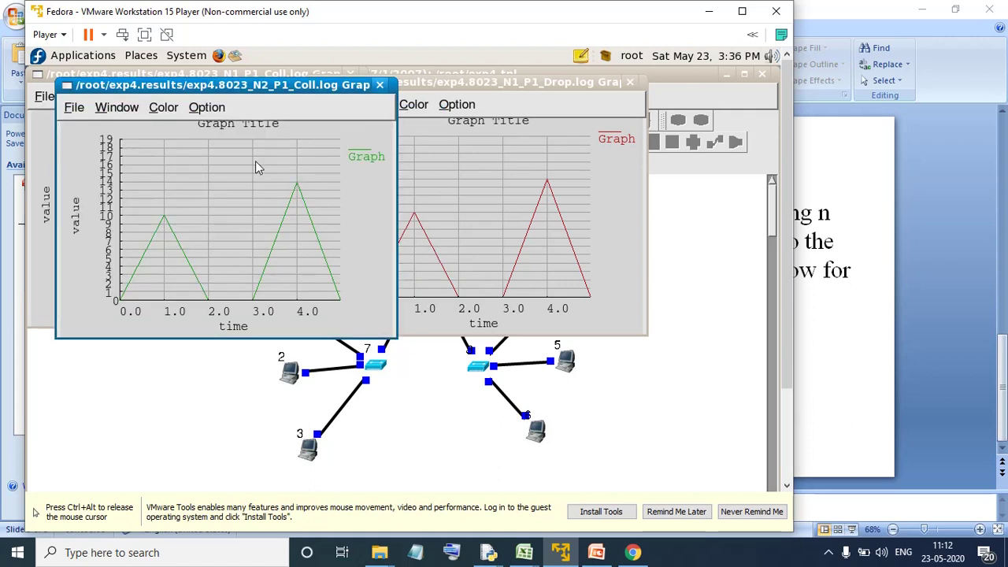
# Create a new Graph 4 window and plot exp4.8023_N2_P1_Drop.log in it
pyautogui.click(72, 110)
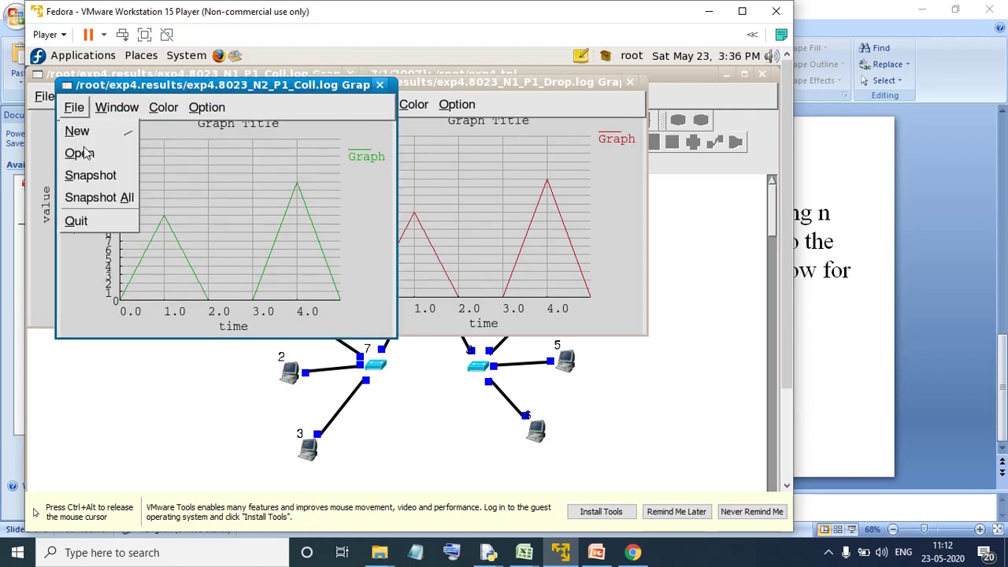
pyautogui.moveTo(84, 135)
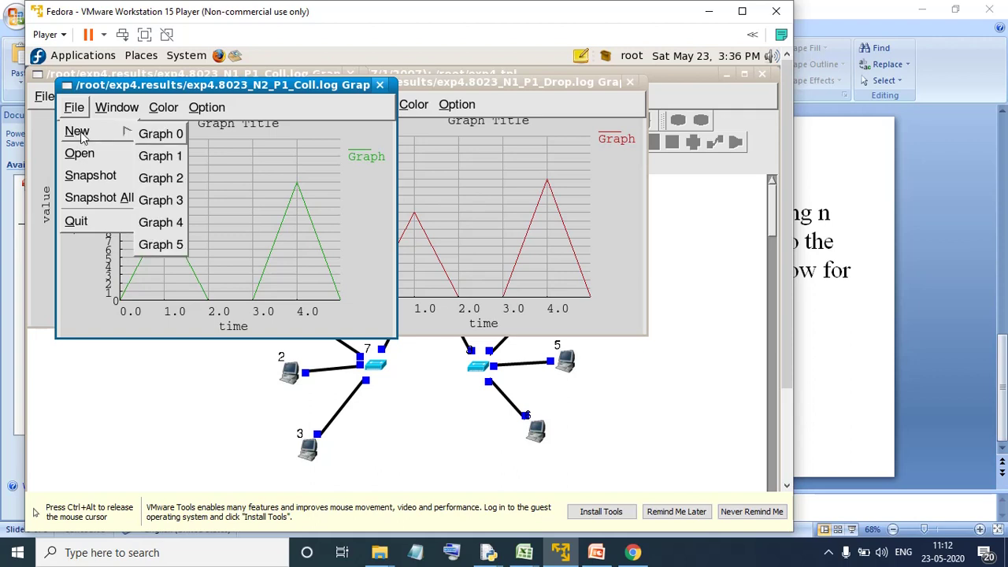
pyautogui.click(168, 223)
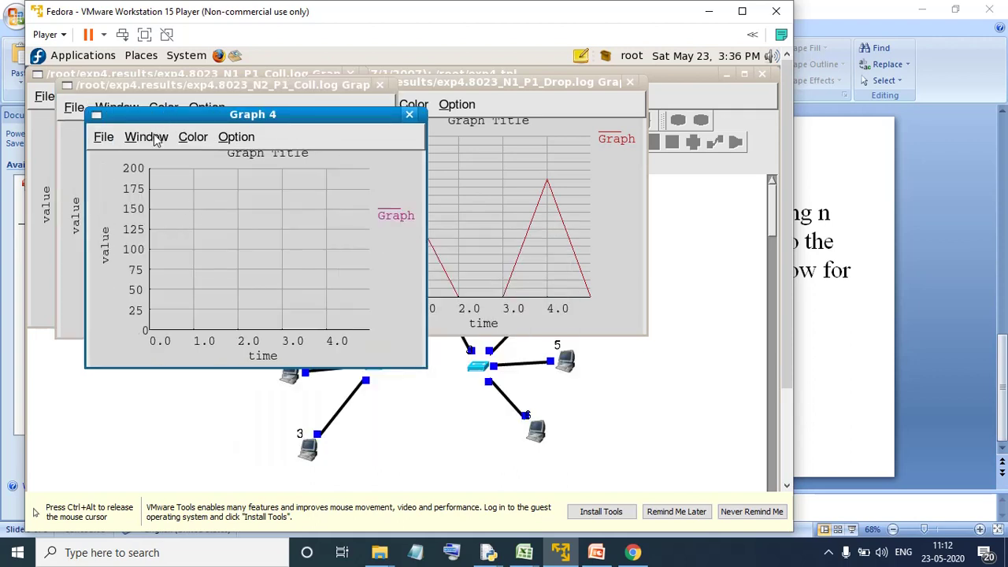
pyautogui.click(109, 139)
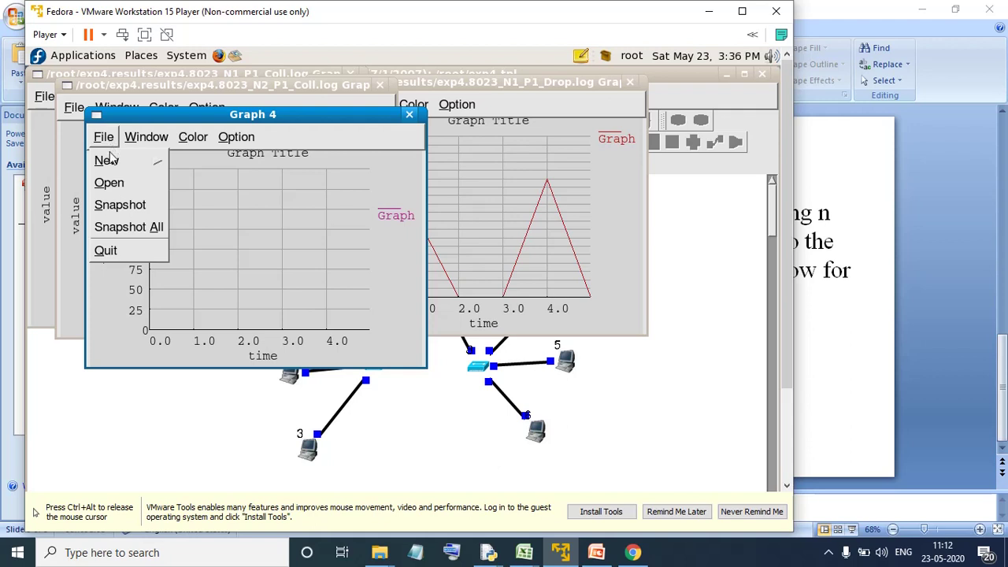
pyautogui.click(110, 183)
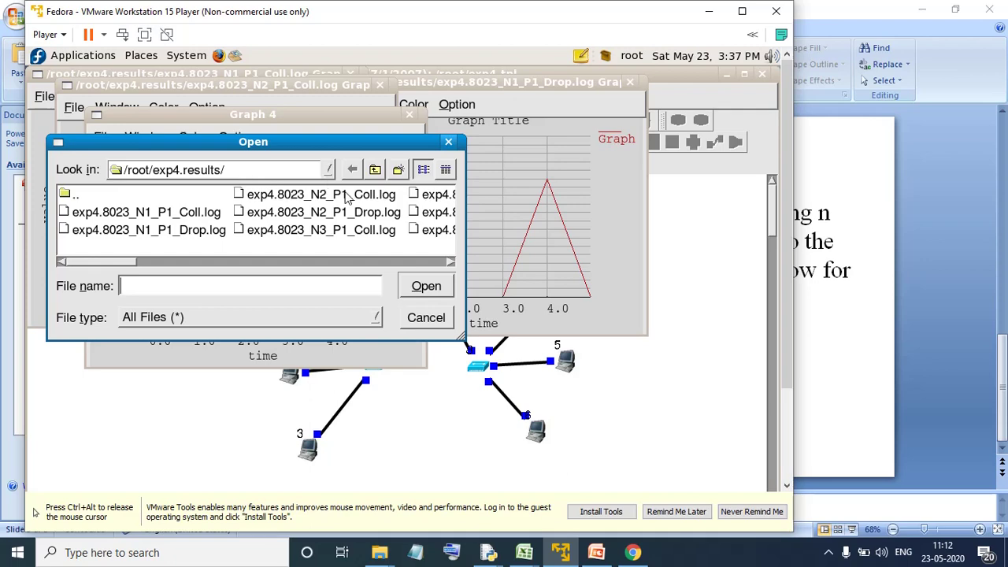
pyautogui.doubleClick(364, 211)
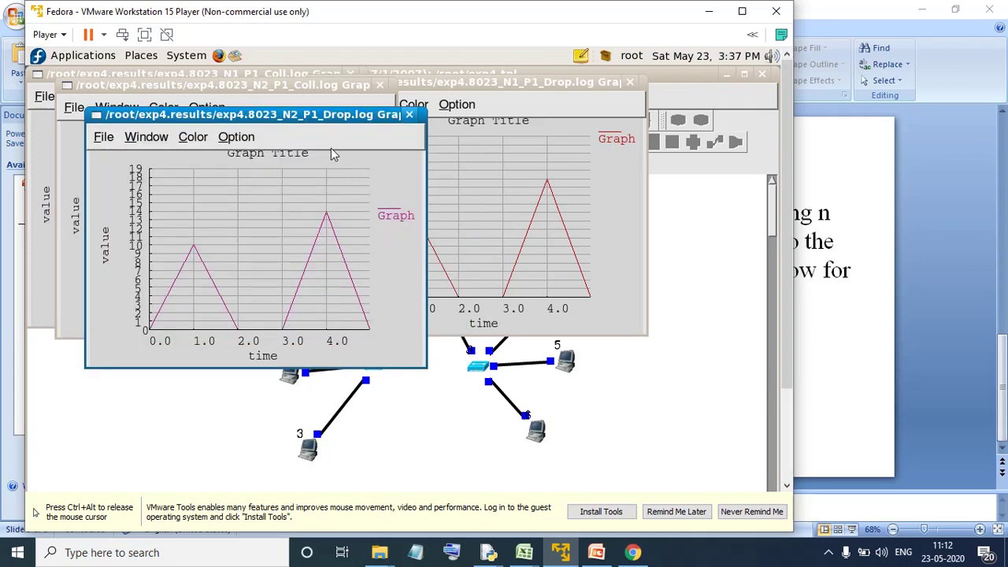
# Spread out the two node 2 graph windows for comparison with the node 1 graphs, and minimize the virtual machine to show PowerPoint
pyautogui.moveTo(326, 116); pyautogui.dragTo(661, 245)
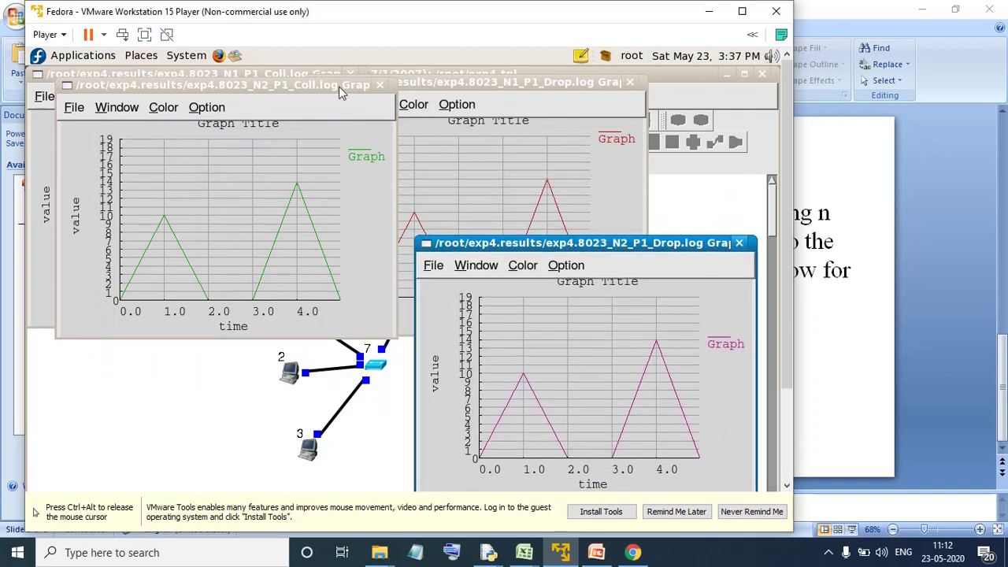
pyautogui.moveTo(339, 87); pyautogui.dragTo(335, 289)
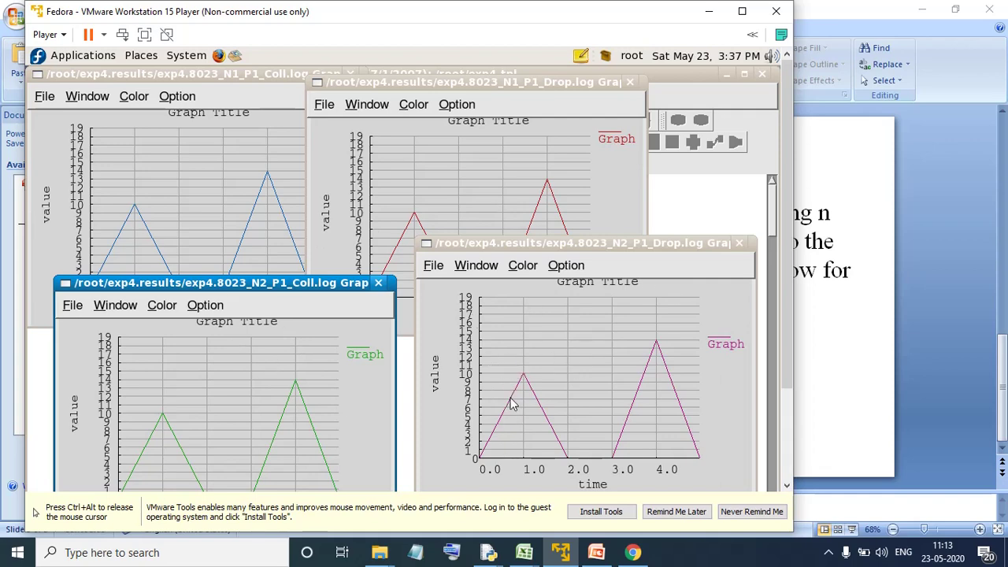
pyautogui.click(607, 396)
pyautogui.hotkey('ctrl', 'alt')
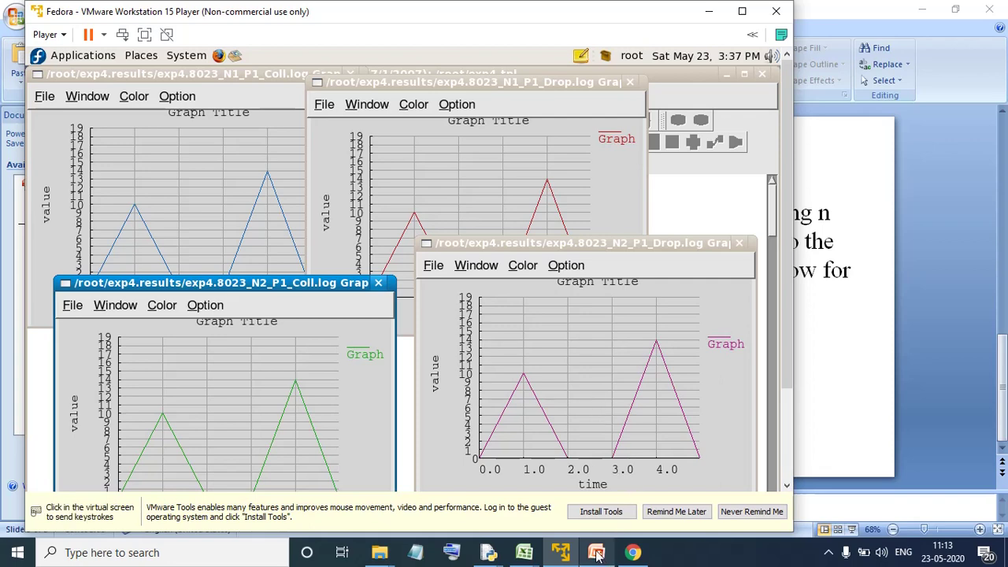
pyautogui.click(707, 11)
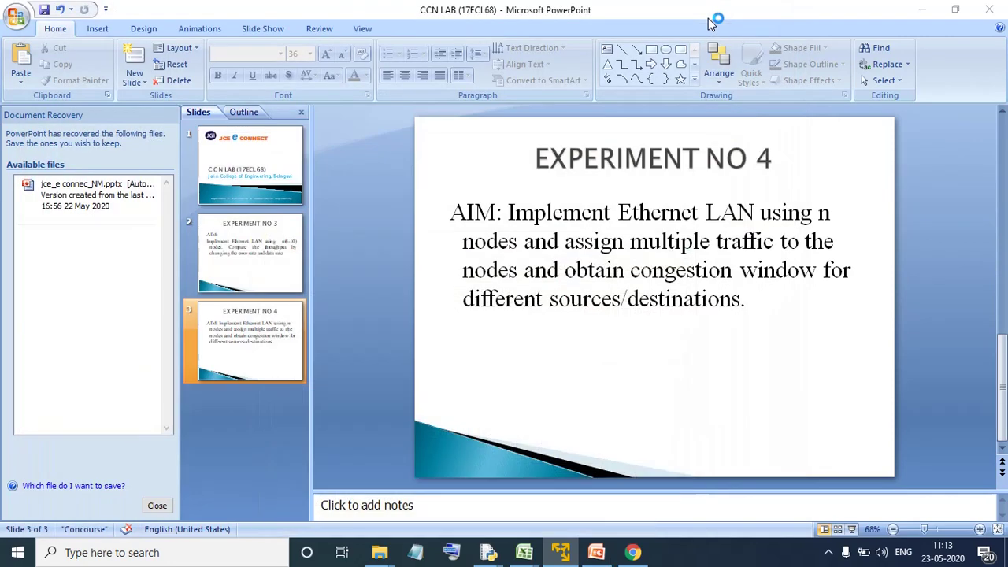